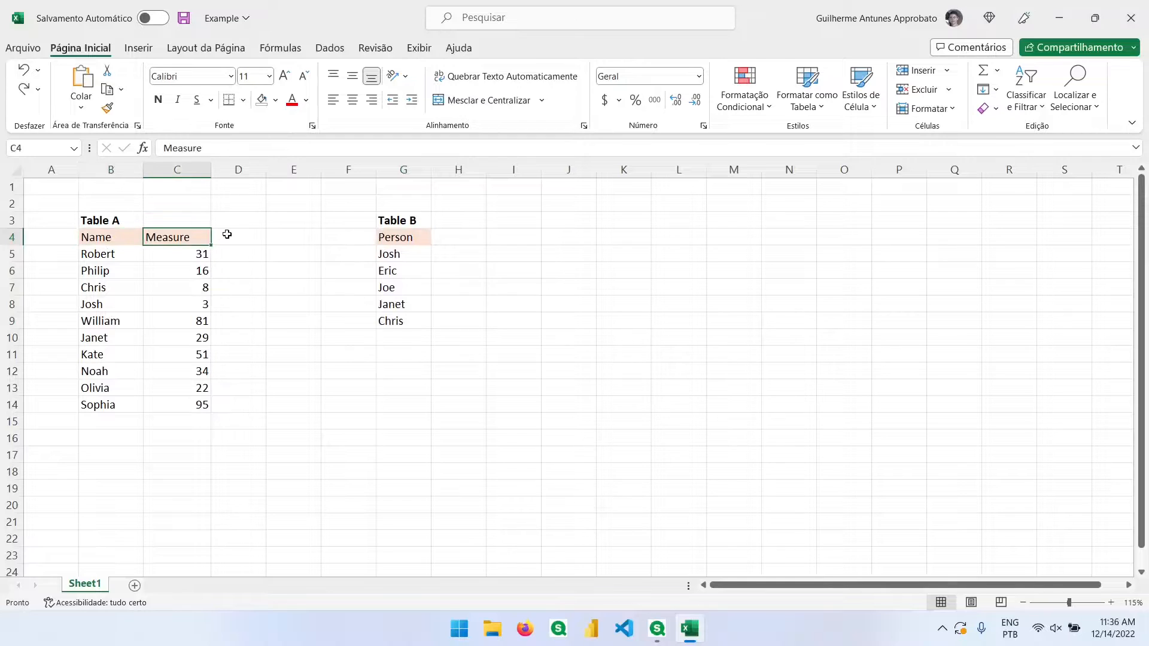
# - Compare the highlighted matching names in Table B's Person column with Table A's Name column
pyautogui.click(370, 269)
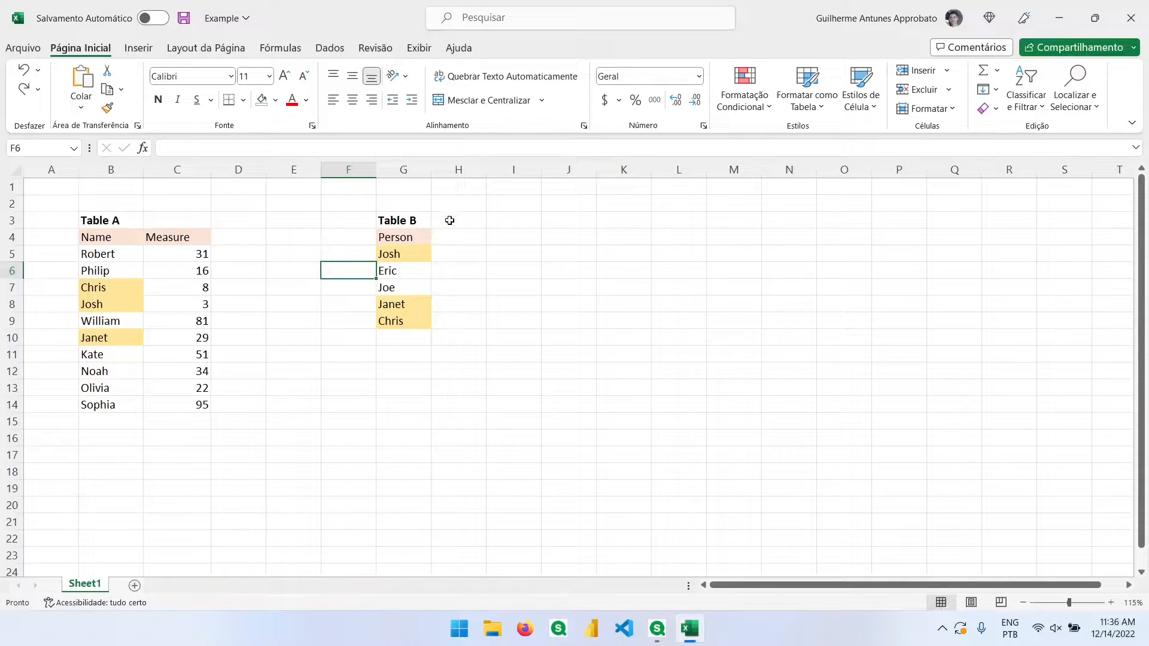
pyautogui.click(413, 255)
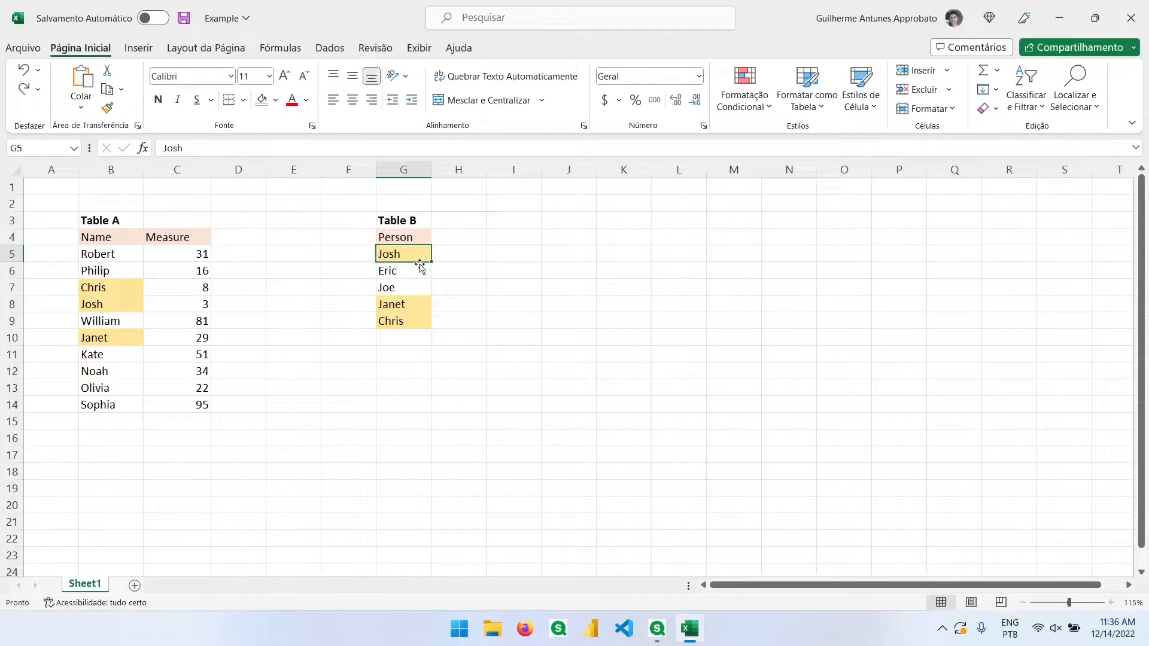
pyautogui.keyDown('ctrl'); pyautogui.click(420, 306); pyautogui.keyUp('ctrl')
pyautogui.keyDown('ctrl'); pyautogui.click(408, 326); pyautogui.keyUp('ctrl')
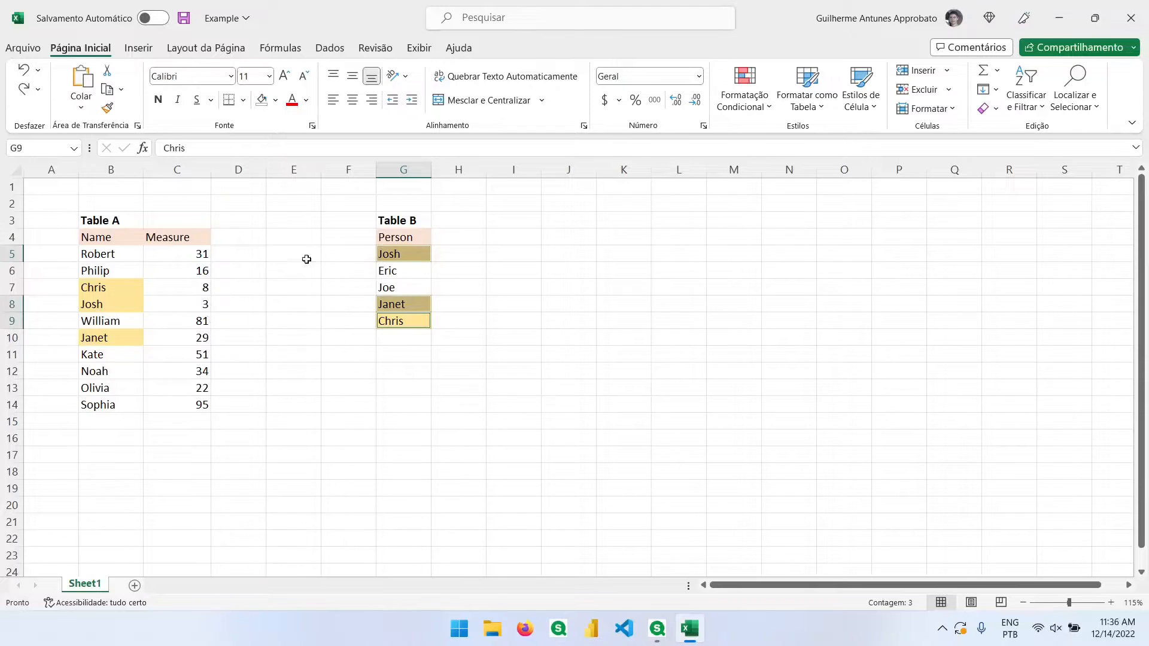
pyautogui.click(422, 241)
pyautogui.click(127, 242)
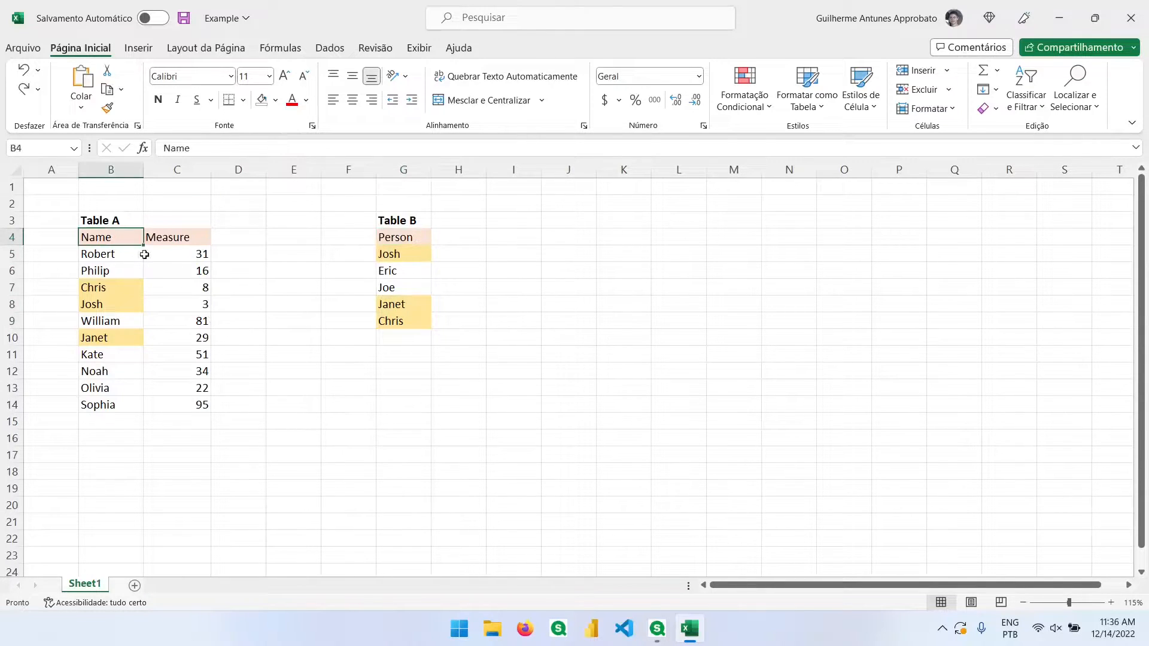
# - Switch to Qlik Sense Desktop and open the Data load editor of the Example_1 app
pyautogui.click(657, 628)
pyautogui.click(457, 53)
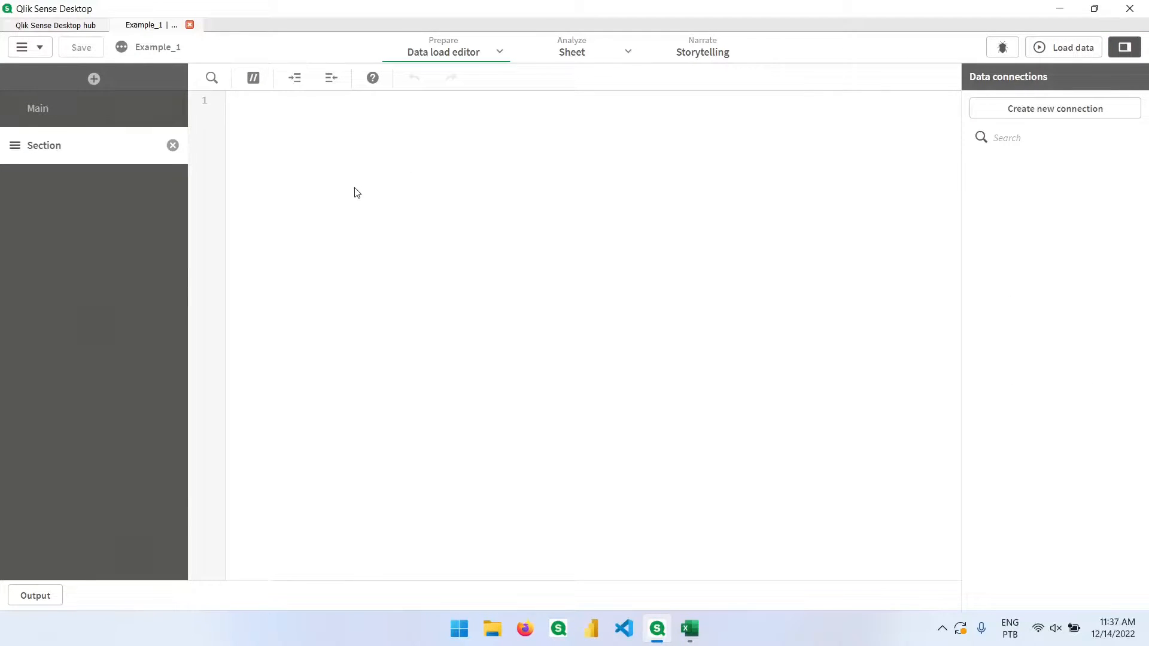
# - Switch to the Excel workbook and insert an empty column between Name and Measure in Table A
pyautogui.click(689, 628)
pyautogui.click(403, 337)
pyautogui.click(163, 249)
pyautogui.hotkey('ctrl', 'space')
pyautogui.hotkey('ctrl', 'shift', '+')
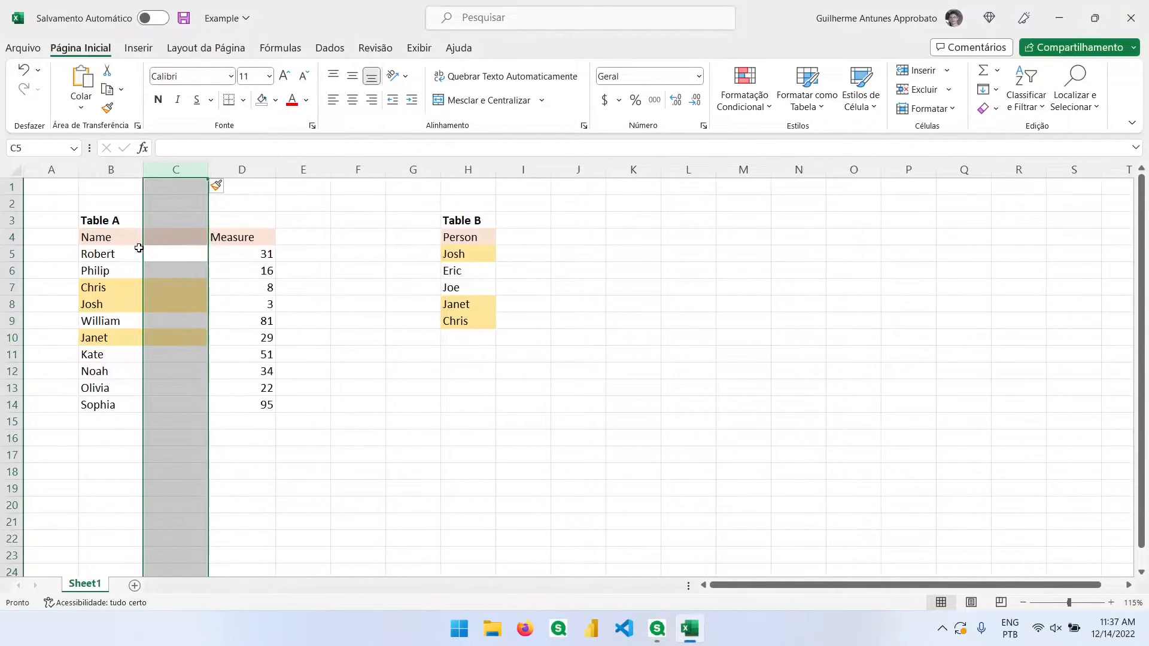
# - Fill the empty column of Table A with a semicolon in every row, from row 4 to row 14
pyautogui.click(188, 238)
pyautogui.press('Left')
pyautogui.hotkey('ctrl', 'Down')
pyautogui.press('Right')
pyautogui.write(';')
pyautogui.press('Return')
pyautogui.press('Up')
pyautogui.hotkey('ctrl', 'c')
pyautogui.press('Left')
pyautogui.click(190, 238)
pyautogui.hotkey('shift', 'Down')
pyautogui.hotkey('ctrl', 'shift', 'Down')
pyautogui.hotkey('ctrl', 'v')
pyautogui.press('Left')
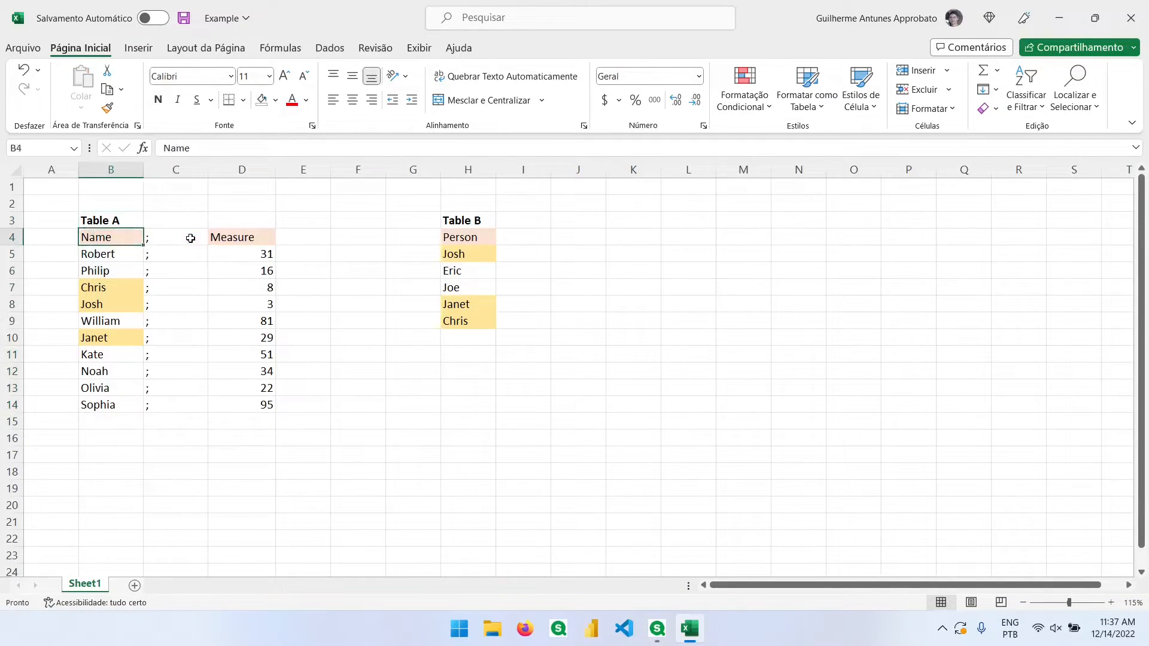
# - Copy all of Table A including its semicolon column, and switch back to Qlik Sense
pyautogui.hotkey('ctrl', 'shift', 'Right')
pyautogui.hotkey('ctrl', 'shift', 'Down')
pyautogui.hotkey('ctrl', 'c')
pyautogui.hotkey('ctrl', 'q')
pyautogui.hotkey('alt', 'Tab')
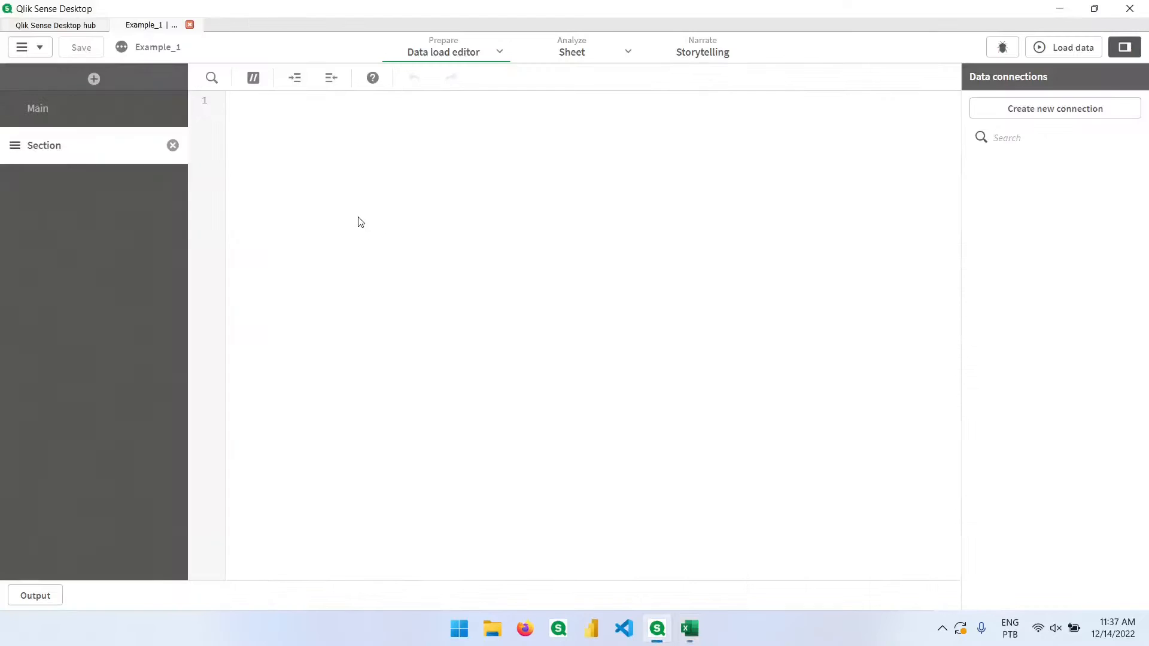
# - Write a Table_A script that loads Name and Measure from an Inline block, and paste the copied rows into it
pyautogui.write('_')
pyautogui.write('Load Name,')
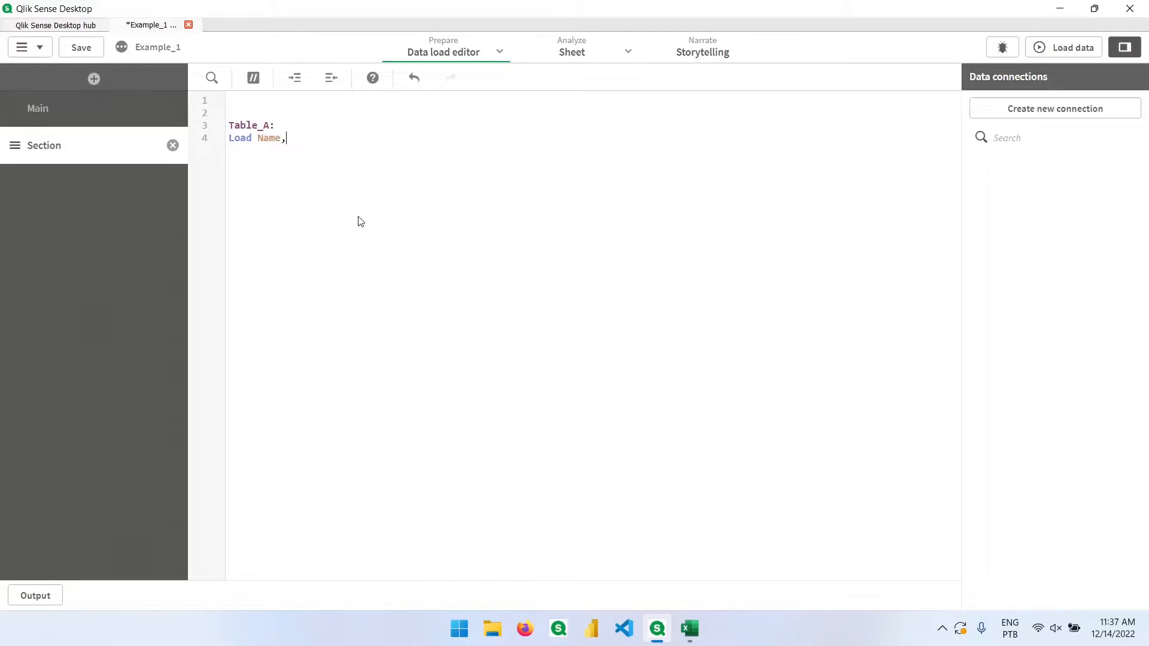
pyautogui.write('* easu')
pyautogui.write('nline [')
pyautogui.press('Return')
pyautogui.hotkey('ctrl', 'v')
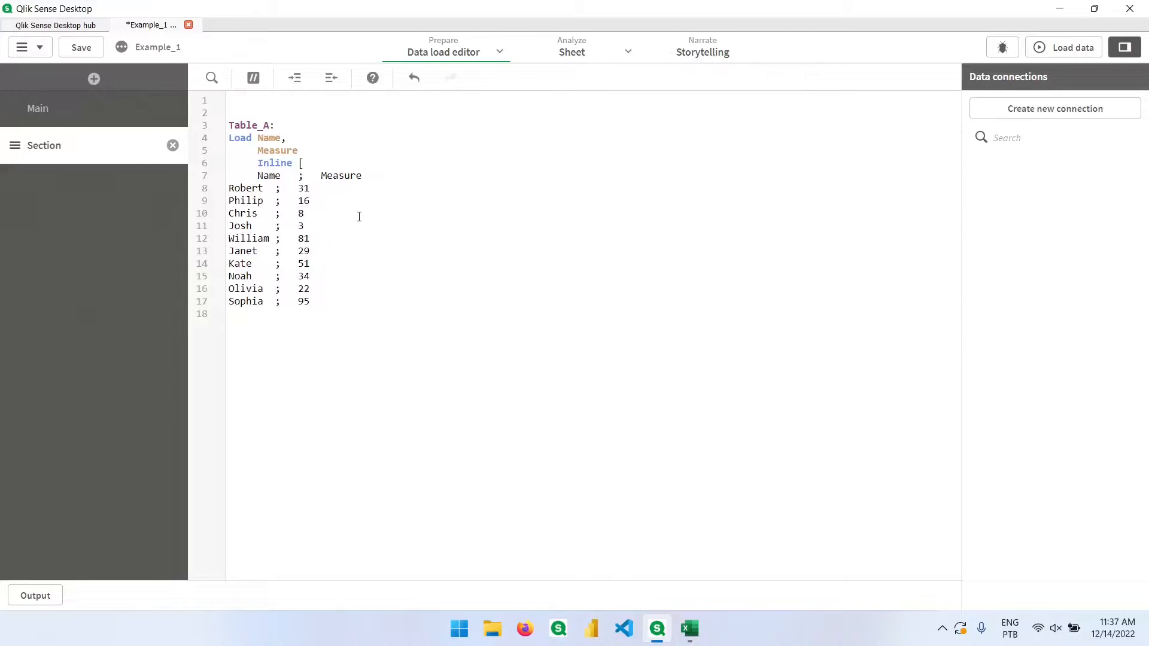
# - Remove the indent before the pasted header row and close the Table_A block with "] (delimiter is ';') ;"
pyautogui.press('BackSpace')
pyautogui.press('BackSpace')
pyautogui.press('BackSpace')
pyautogui.press('BackSpace')
pyautogui.press('BackSpace')
pyautogui.write("delimiter is '")
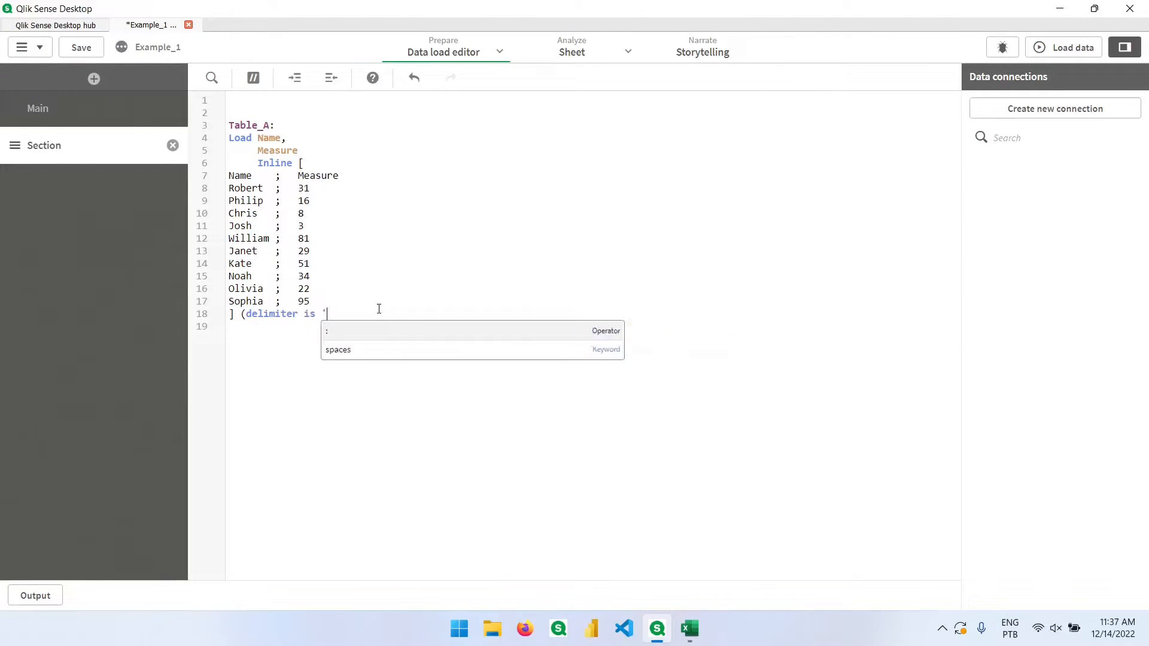
pyautogui.write(";') ;")
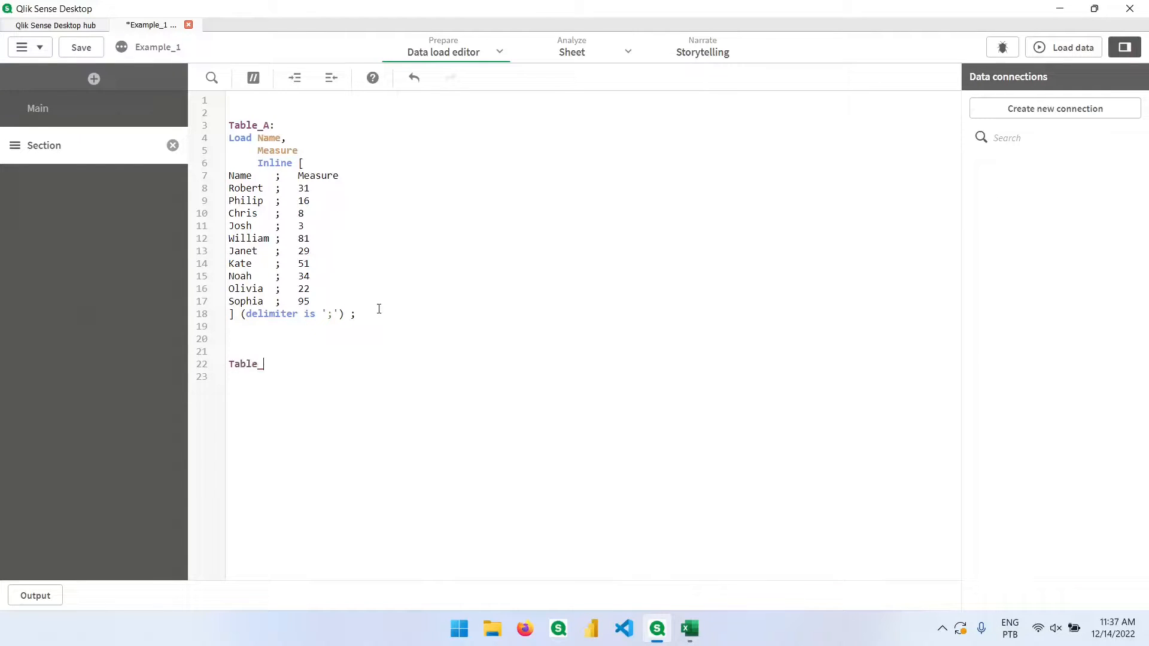
# - Add a Table_B script loading Person AS Name from an Inline block filled with the Person column copied from Excel
pyautogui.write('    Table_B: Load Person     Inline [')
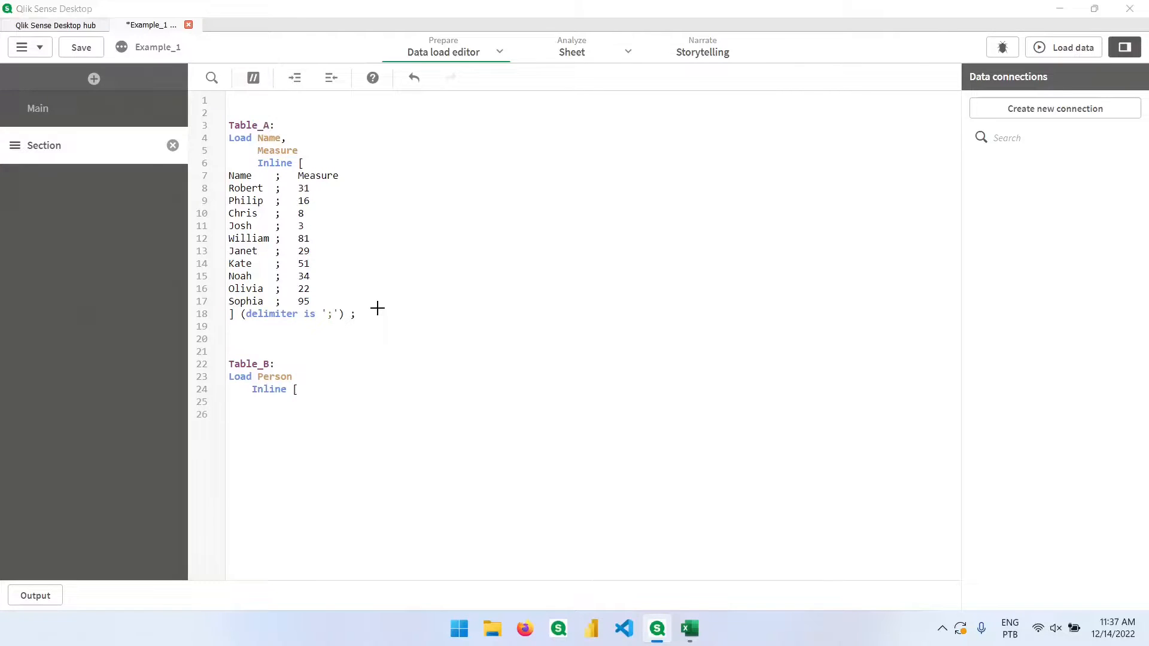
pyautogui.hotkey('alt', 'Tab')
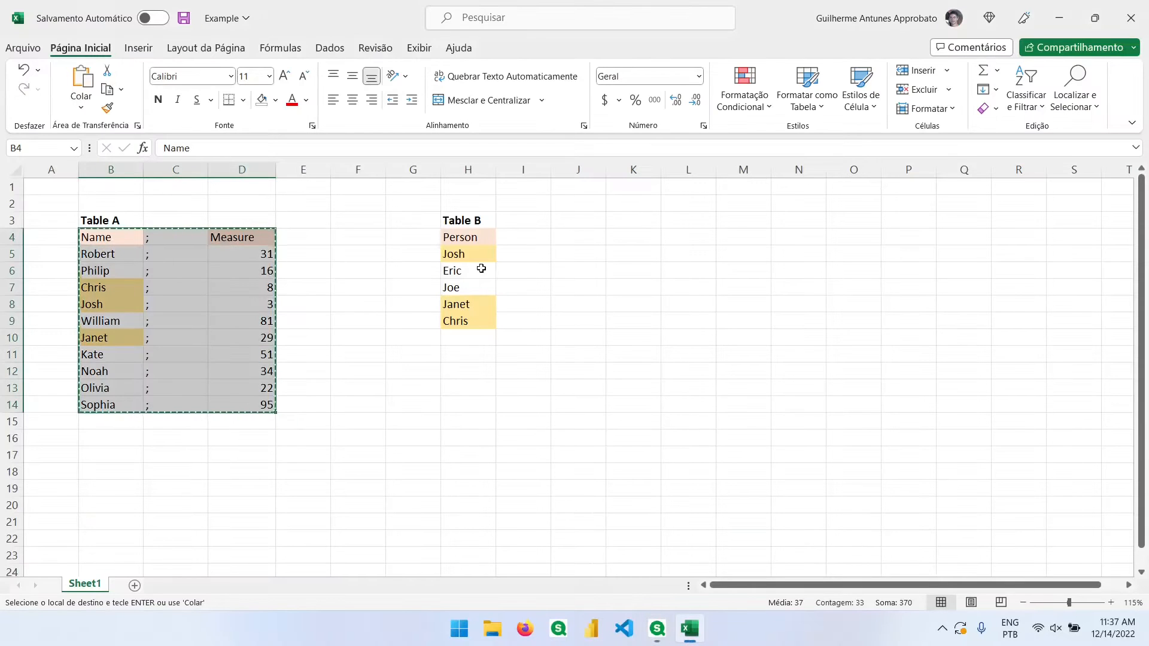
pyautogui.moveTo(470, 237); pyautogui.dragTo(480, 329)
pyautogui.hotkey('ctrl', 'c')
pyautogui.hotkey('alt', 'Tab')
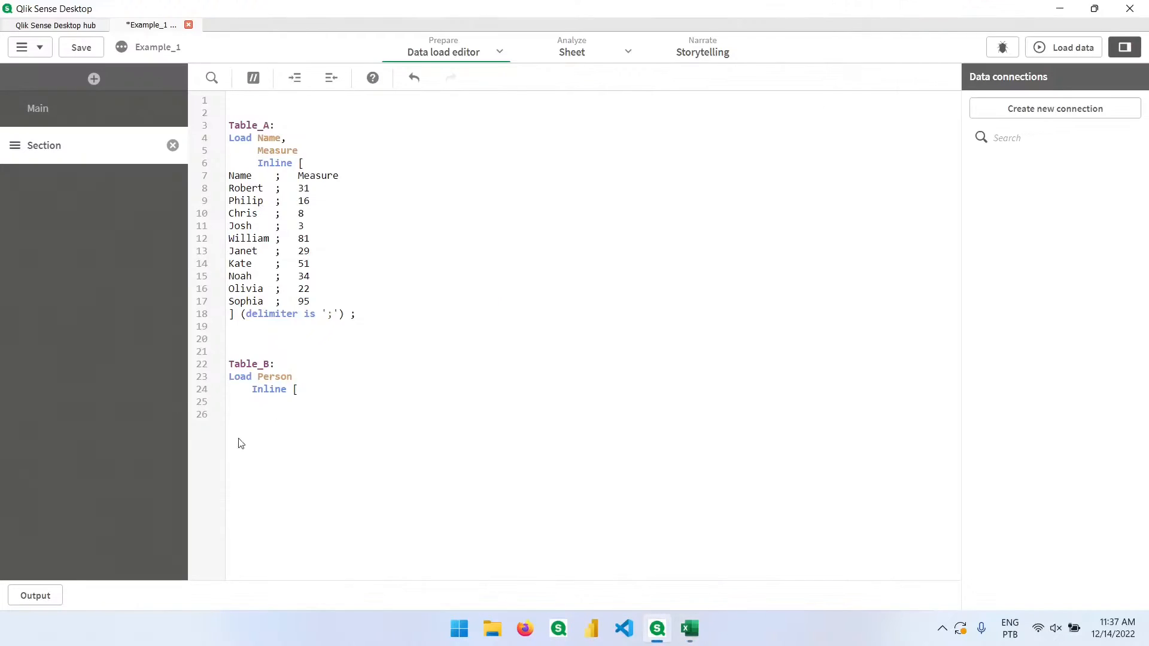
pyautogui.hotkey('ctrl', 'v')
pyautogui.write('S Name')
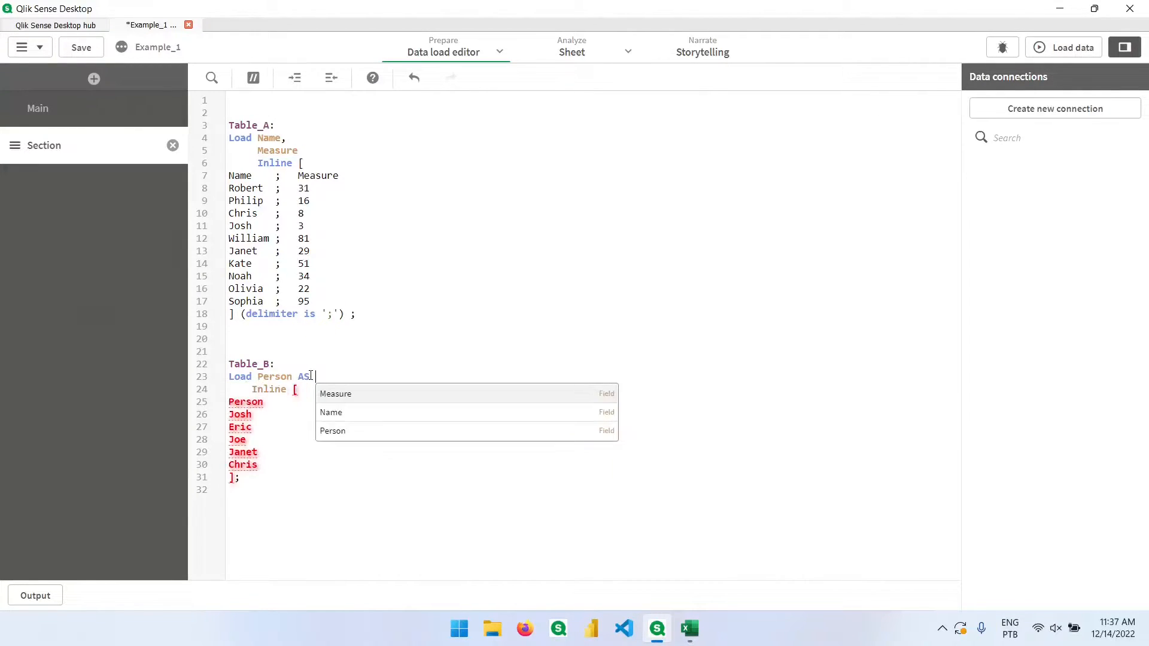
# - Save the app, load the data and close the load progress dialog
pyautogui.click(297, 314)
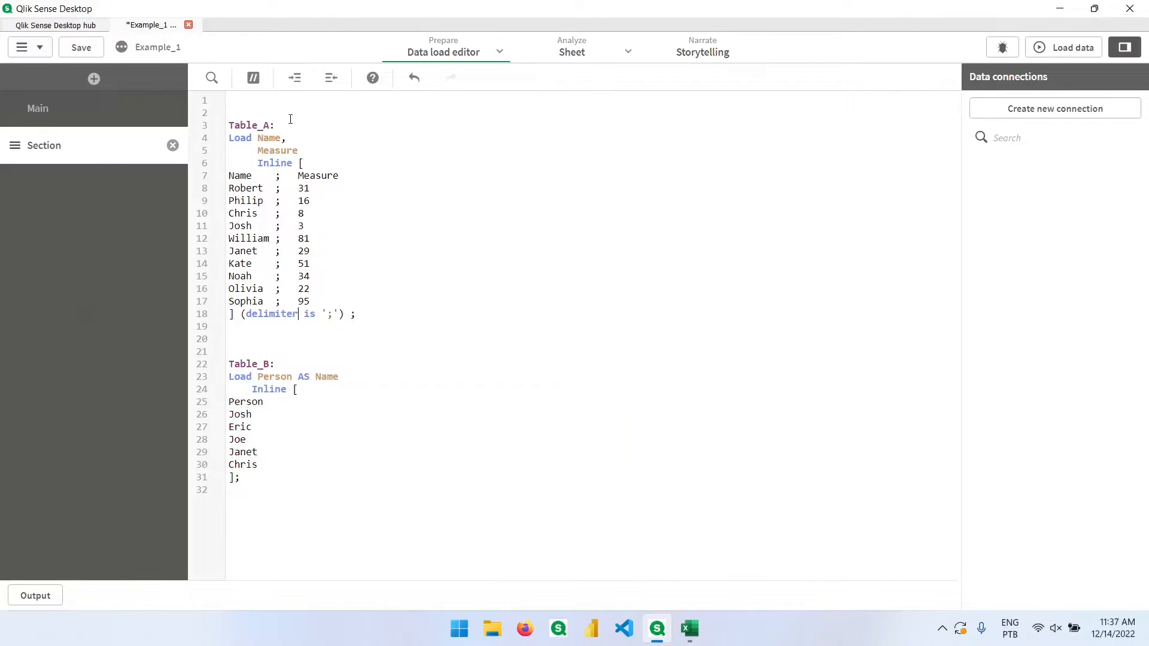
pyautogui.click(90, 48)
pyautogui.click(1056, 48)
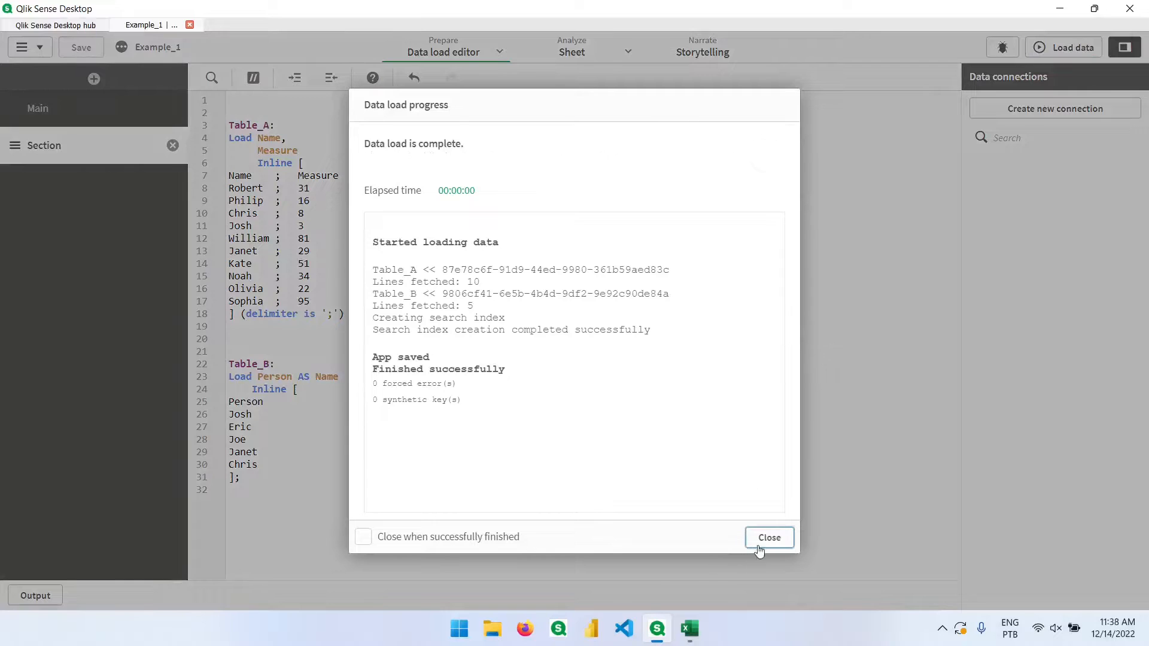
pyautogui.click(757, 542)
# - Edit the analysis sheet and add a table visualization with Name as its dimension
pyautogui.click(573, 54)
pyautogui.click(1070, 51)
pyautogui.scroll(-2, 150, 485)
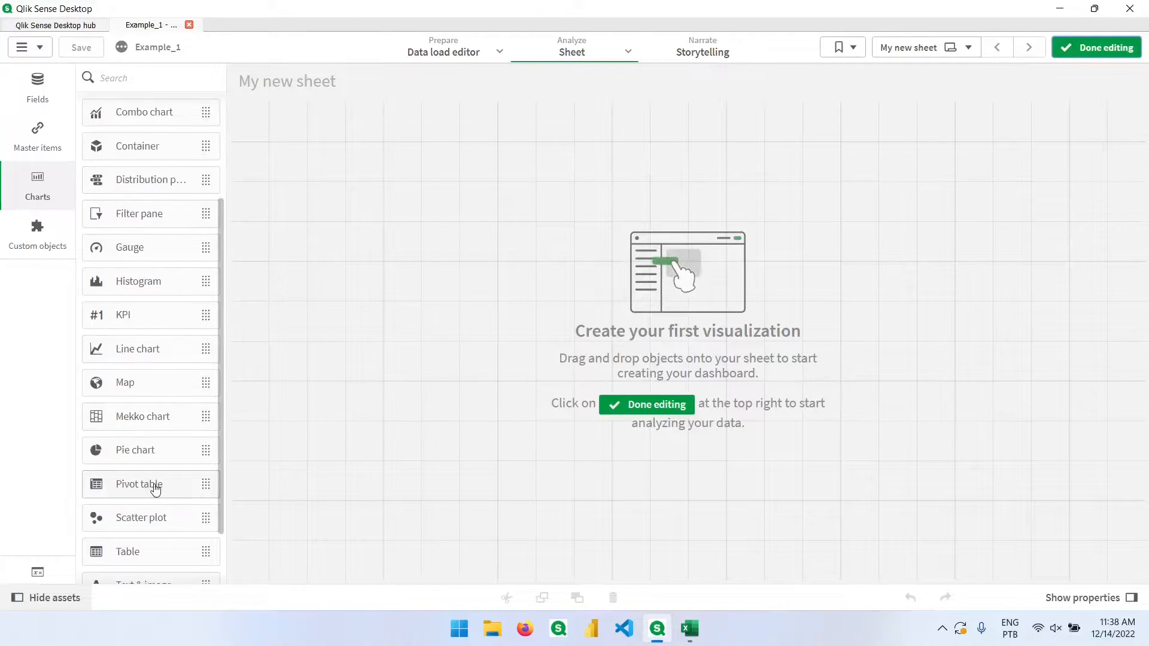
pyautogui.moveTo(134, 558); pyautogui.dragTo(414, 493)
pyautogui.click(482, 317)
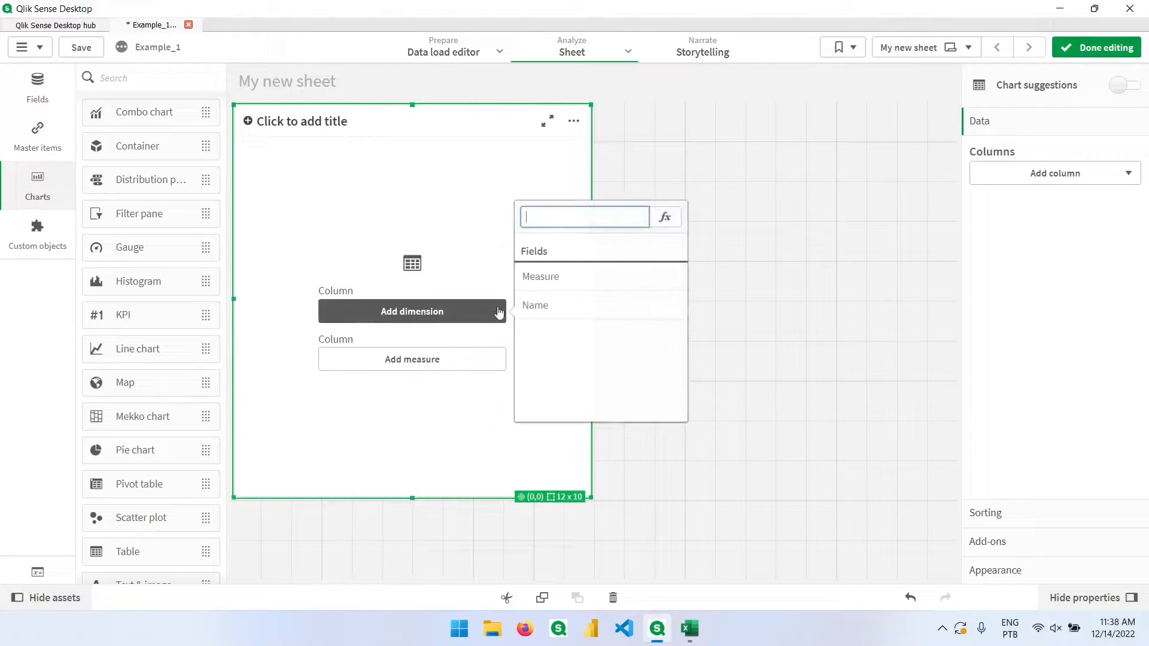
pyautogui.click(568, 308)
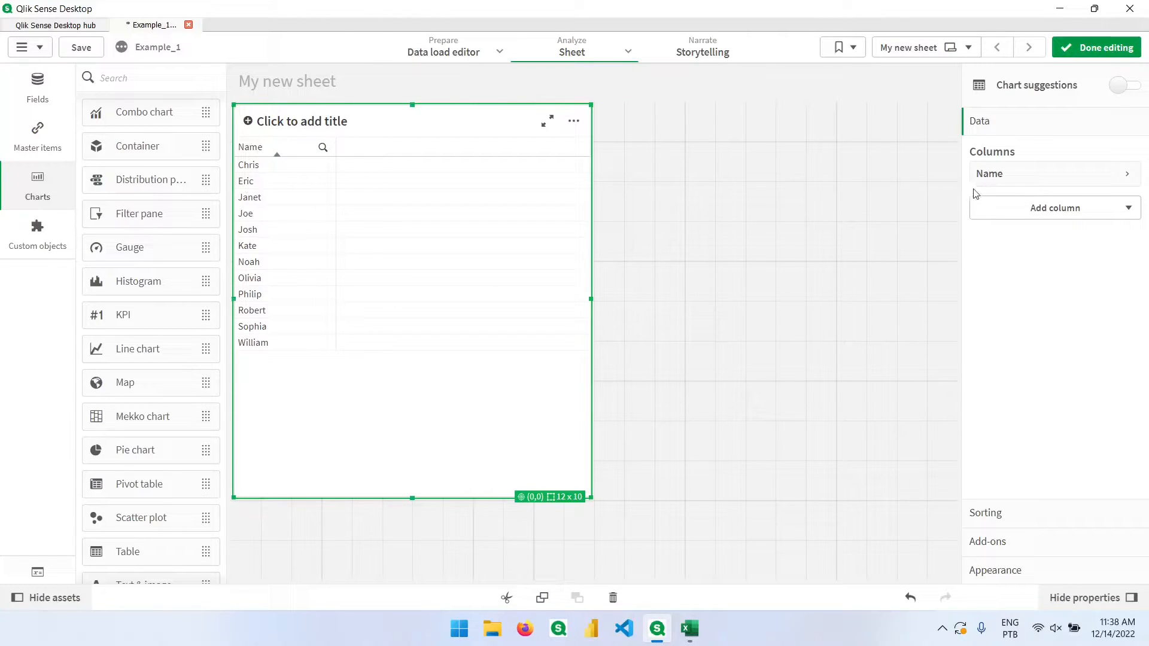
# - Add a Sum(Measure) column to the table and check the row of a name missing from Table A
pyautogui.click(1033, 211)
pyautogui.click(1037, 274)
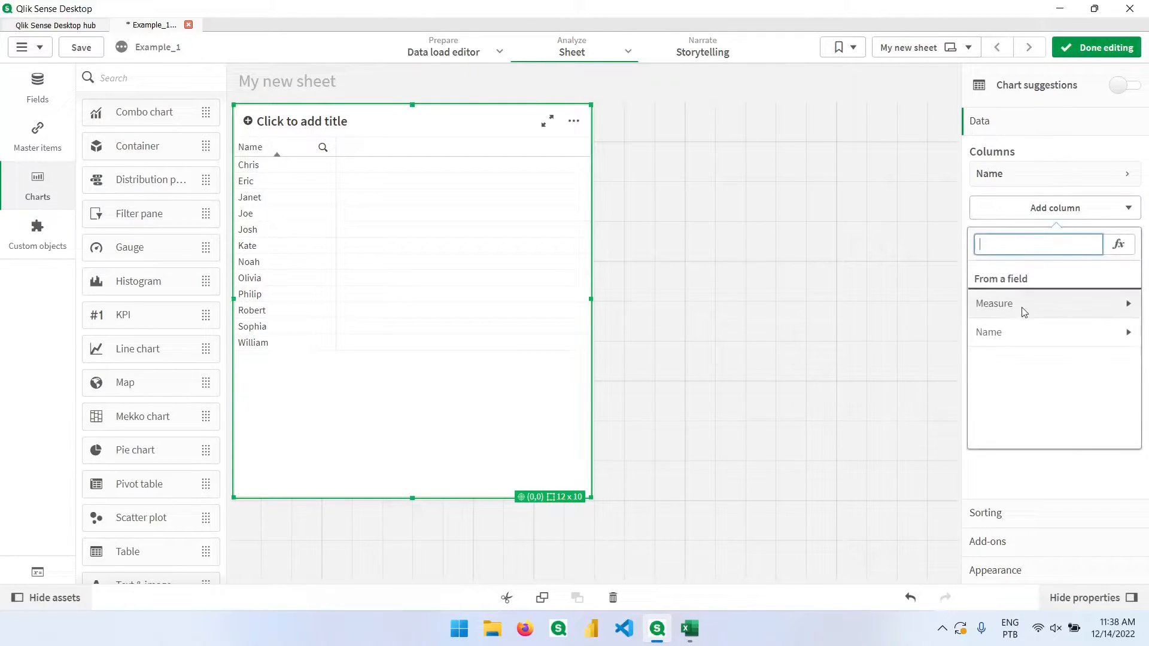
pyautogui.click(1023, 305)
pyautogui.click(1022, 298)
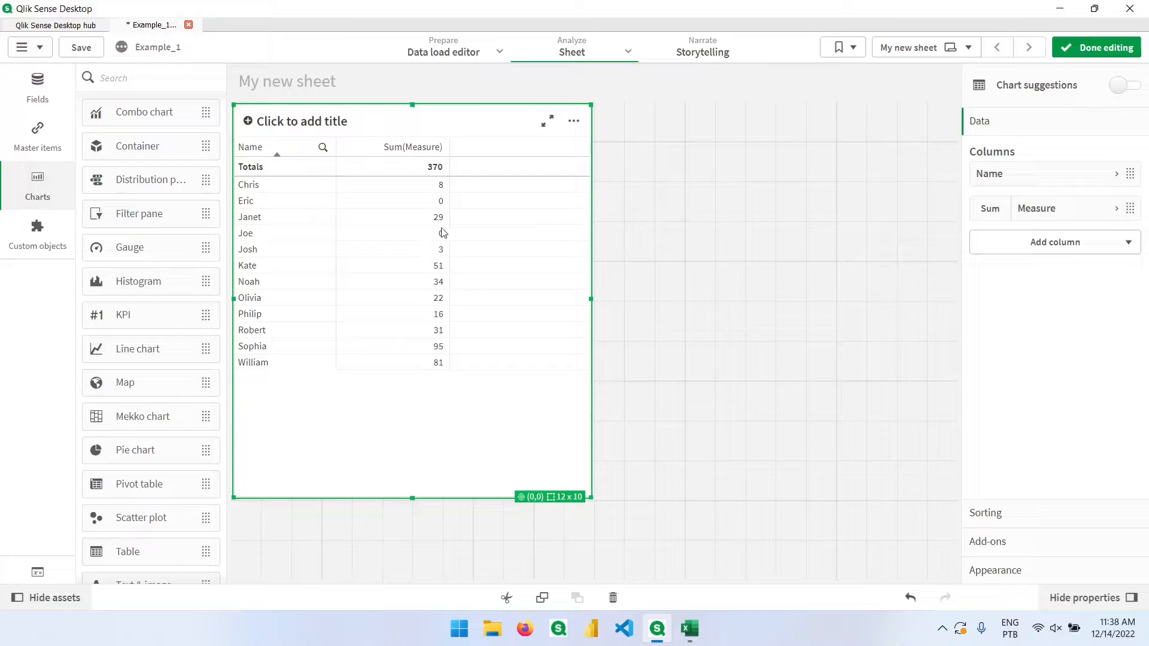
pyautogui.click(437, 204)
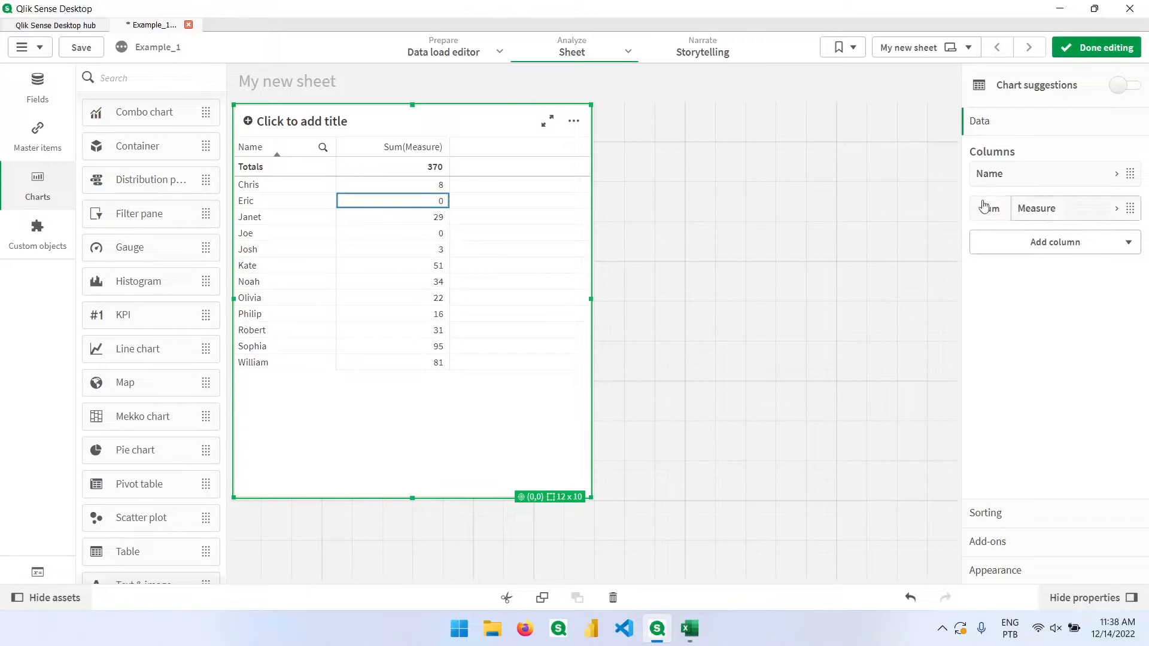
# - Add the field "1 as Measure_2" after Measure in the Table_A load script and reload the data
pyautogui.click(418, 50)
pyautogui.click(327, 136)
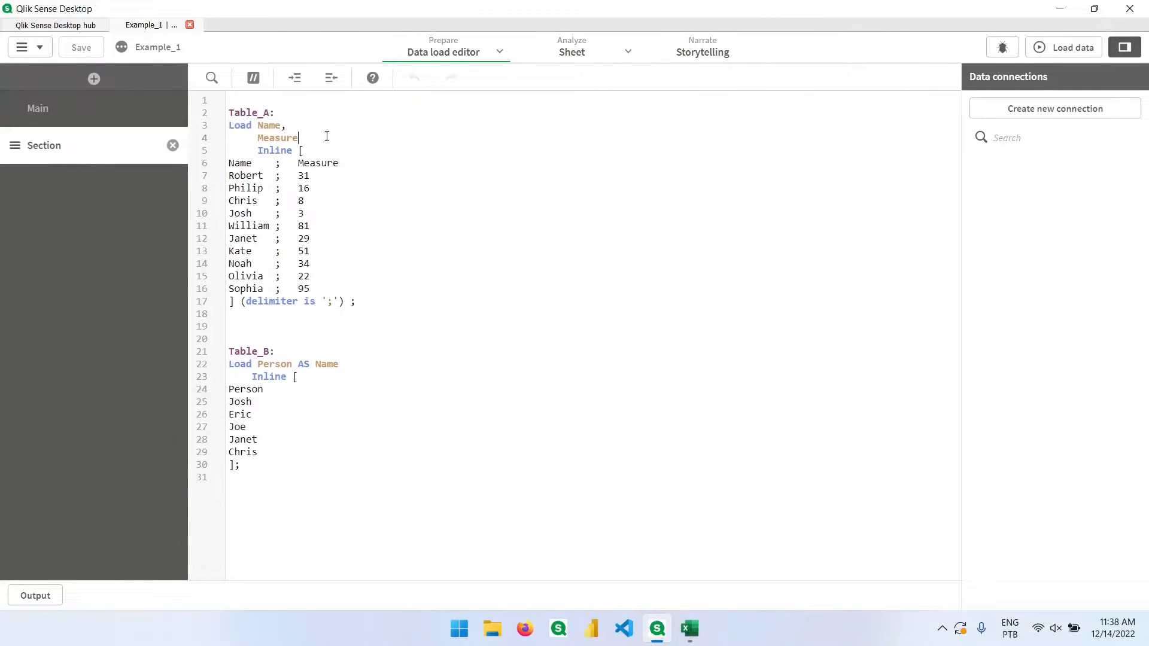
pyautogui.write(',')
pyautogui.press('Return')
pyautogui.write('1 a')
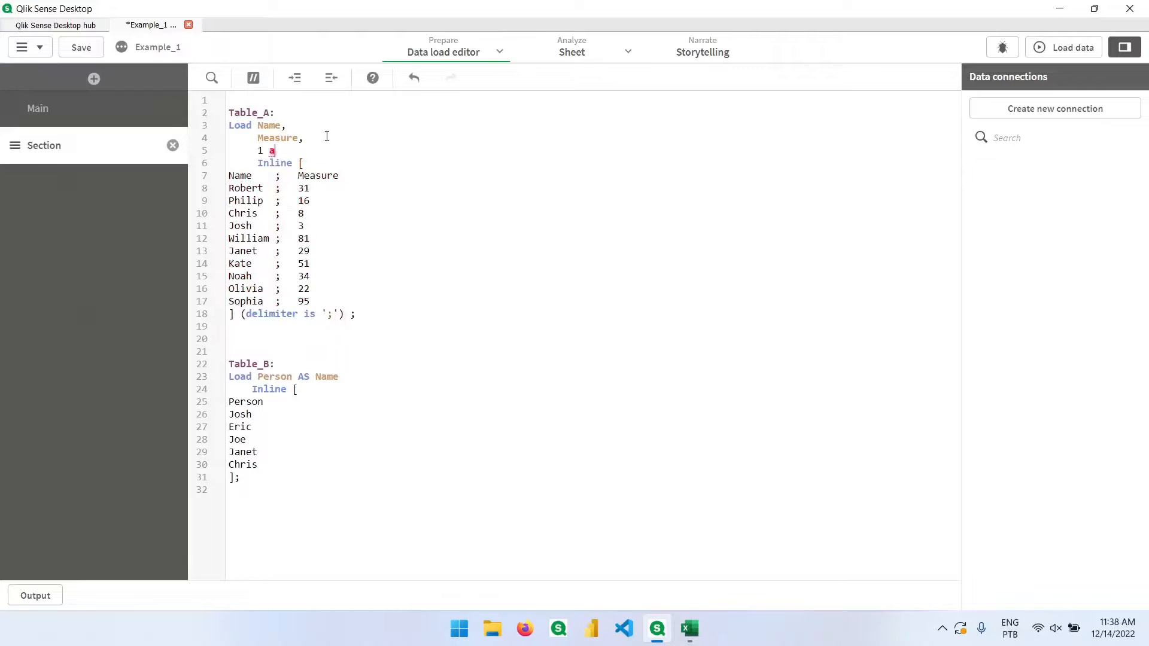
pyautogui.write('s Mea')
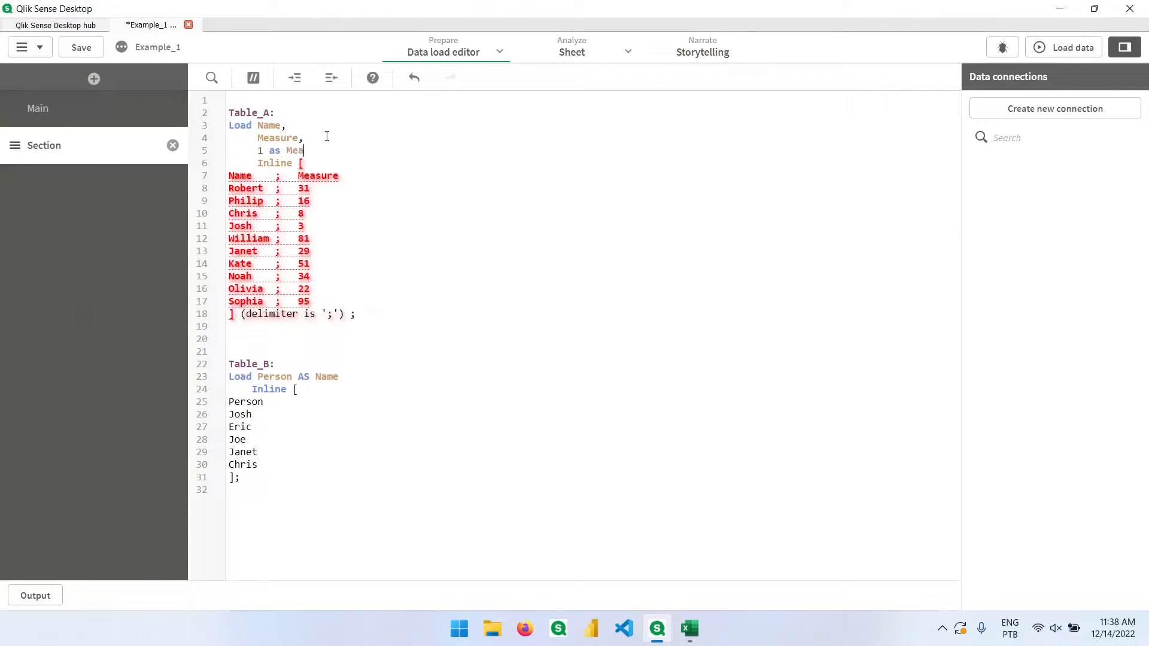
pyautogui.write('suure_2')
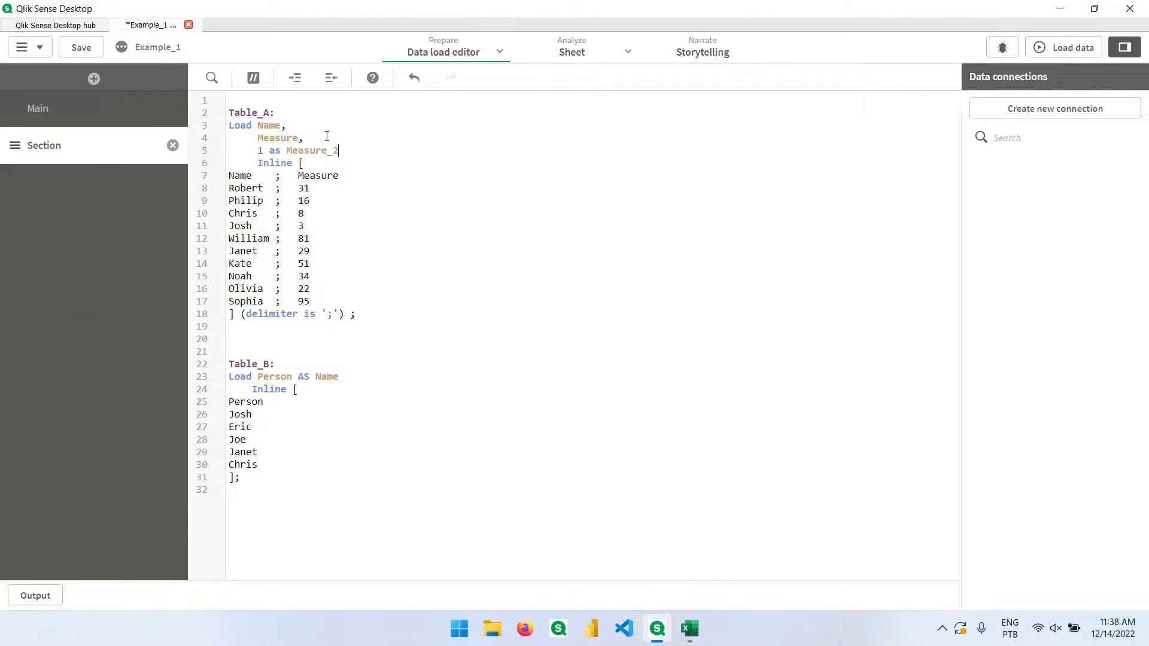
pyautogui.click(1062, 48)
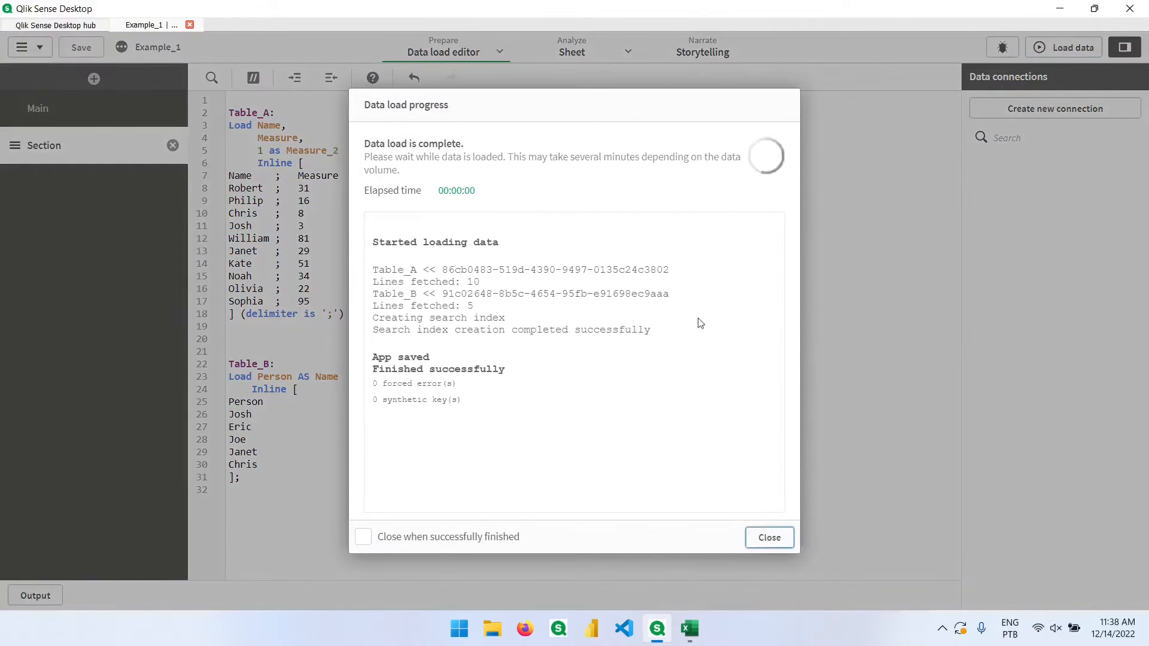
pyautogui.click(764, 537)
# - Return to the sheet and add a Sum(Measure_2) column to the table
pyautogui.click(527, 55)
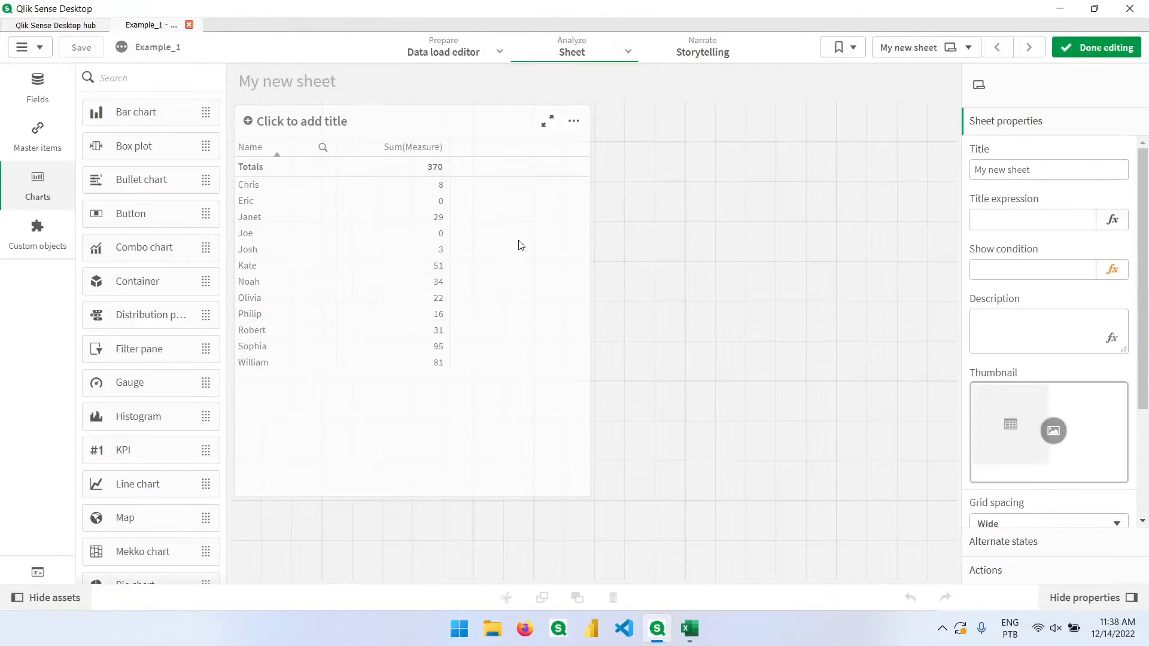
pyautogui.click(518, 236)
pyautogui.click(1050, 246)
pyautogui.click(1050, 307)
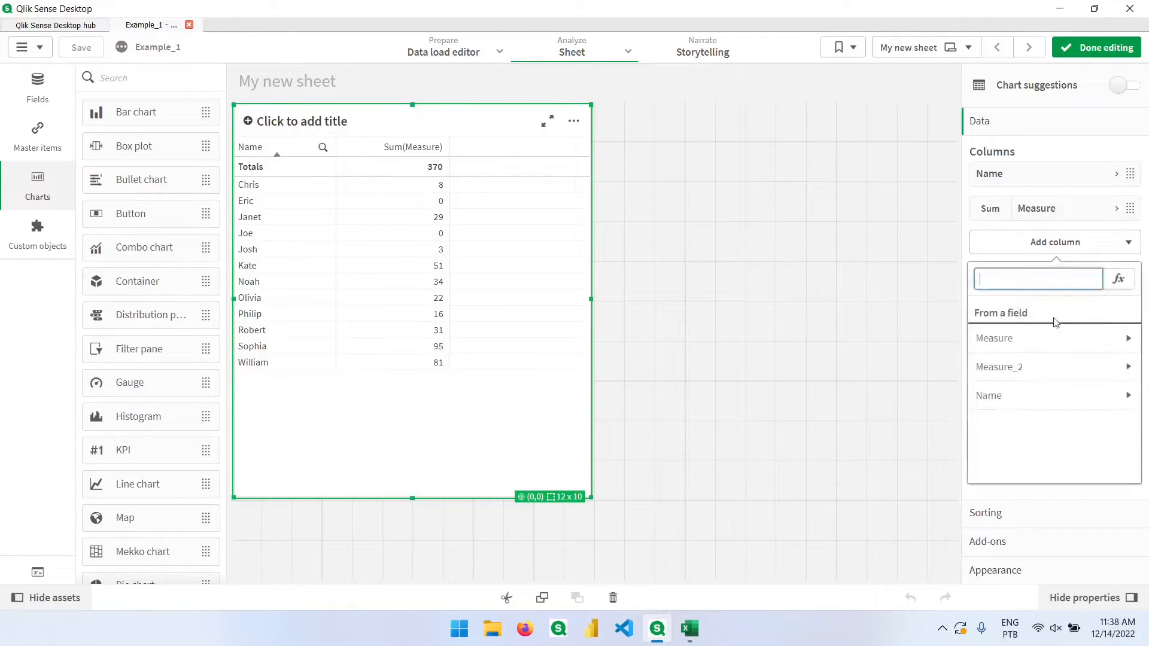
pyautogui.click(1048, 376)
pyautogui.click(1029, 338)
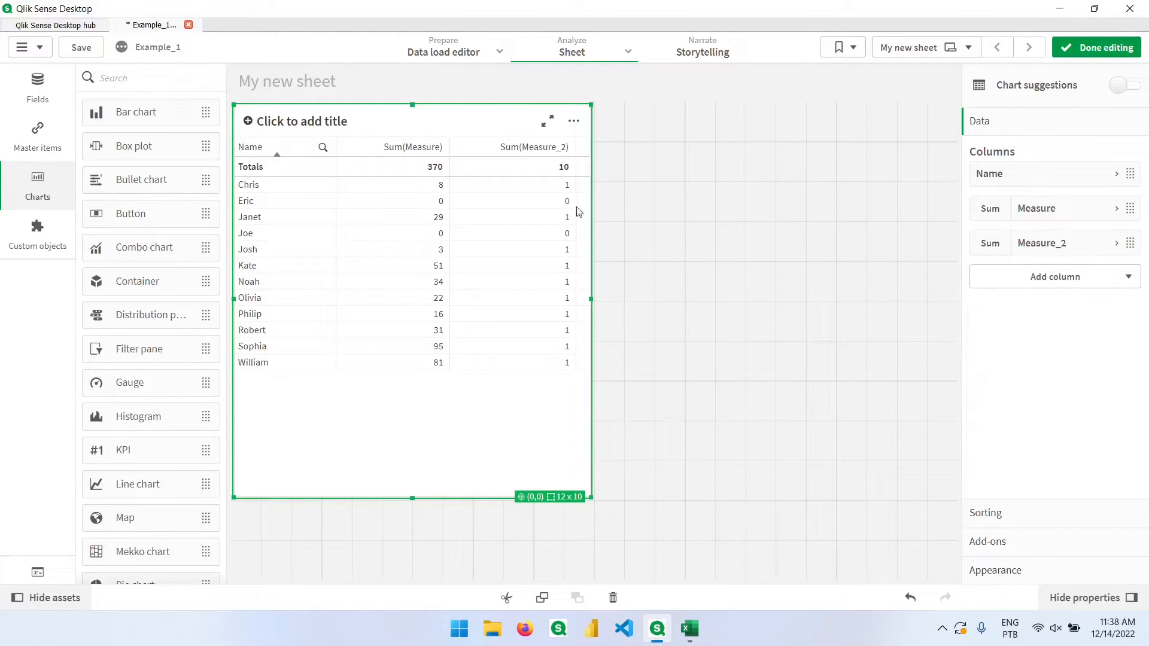
# - Add Measure_2 as a dimension column to the table and inspect its values for the unmatched names
pyautogui.click(1059, 283)
pyautogui.click(1035, 310)
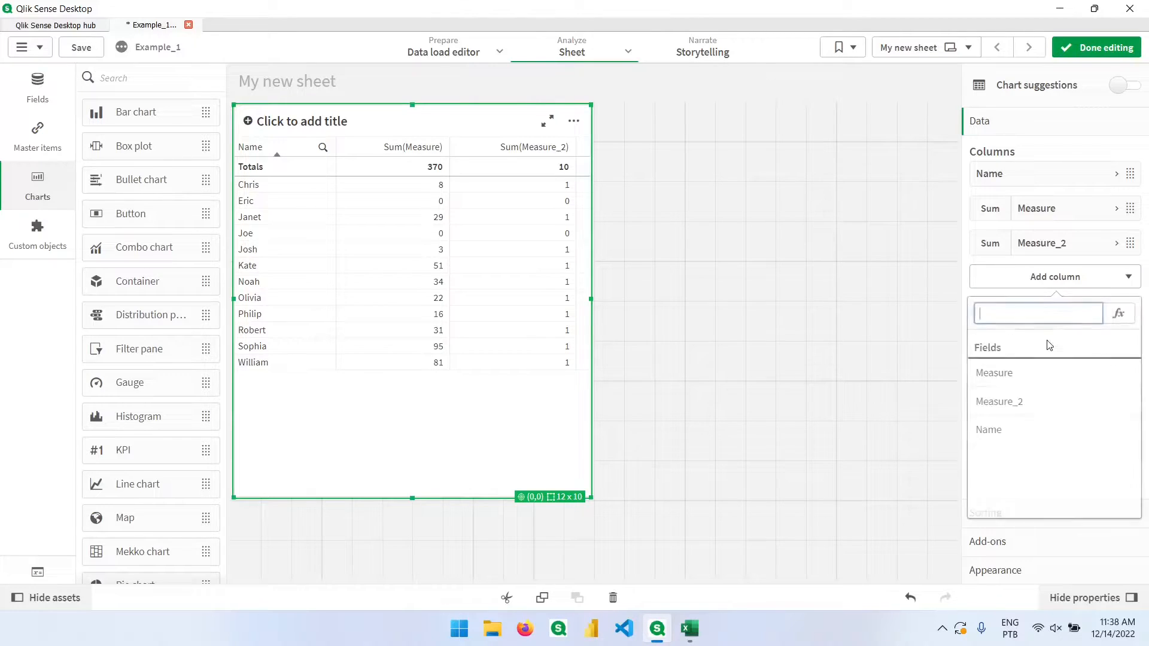
pyautogui.click(1038, 400)
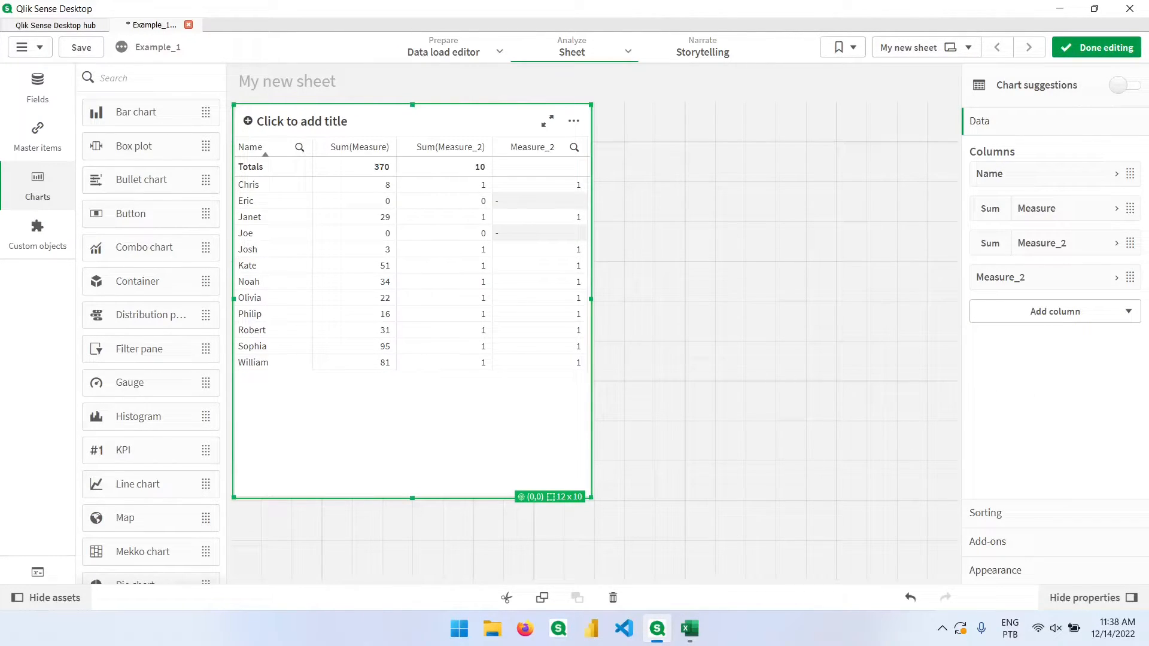
pyautogui.click(582, 296)
pyautogui.click(535, 239)
pyautogui.click(560, 205)
# - In the Table_A load script, replace the "1 as Measure_2" field with "'Table_A' as Table"
pyautogui.click(432, 55)
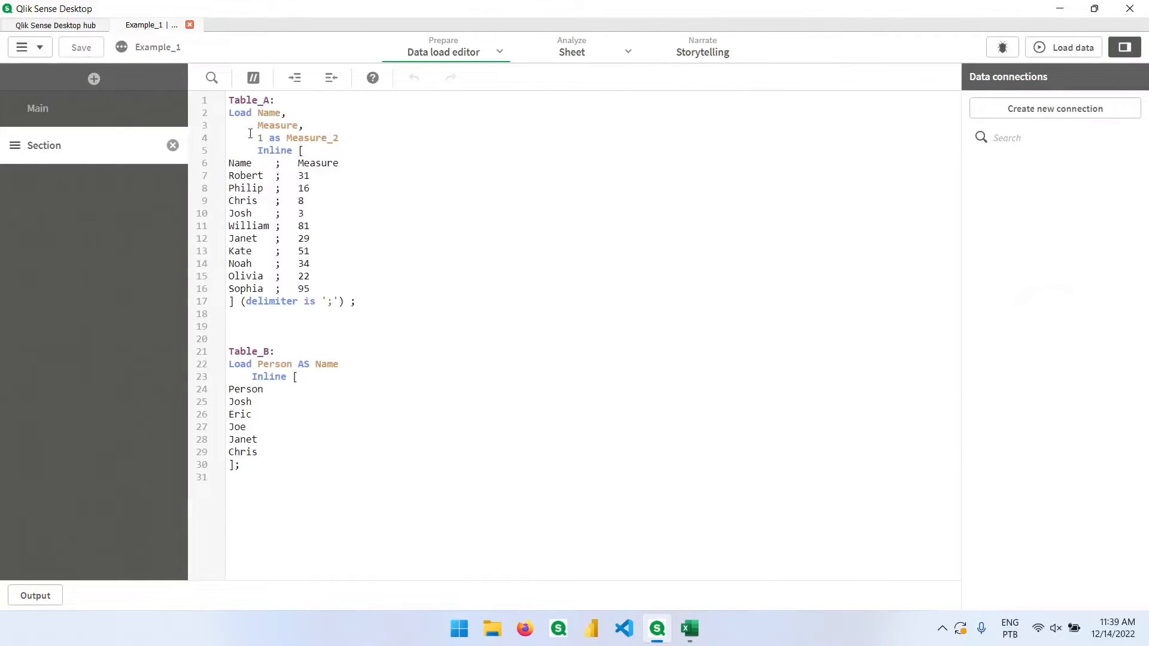
pyautogui.doubleClick(259, 137)
pyautogui.write("Table_a'")
pyautogui.hotkey('ctrl', 'Right')
pyautogui.write("'")
pyautogui.press('Right')
pyautogui.press('Right')
pyautogui.press('Right')
pyautogui.press('Right')
pyautogui.hotkey('ctrl', 'shift', 'Right')
pyautogui.write('T')
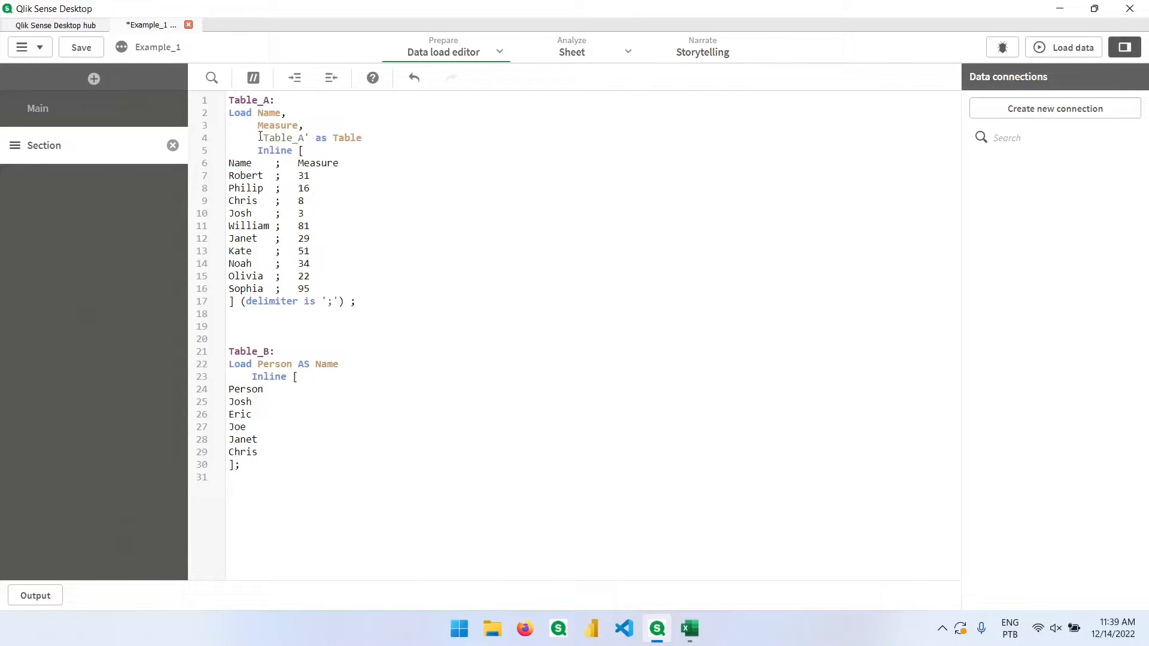
# - Reload the data and return to the sheet to inspect the Table column for the unmatched names
pyautogui.click(1072, 47)
pyautogui.click(764, 536)
pyautogui.click(577, 43)
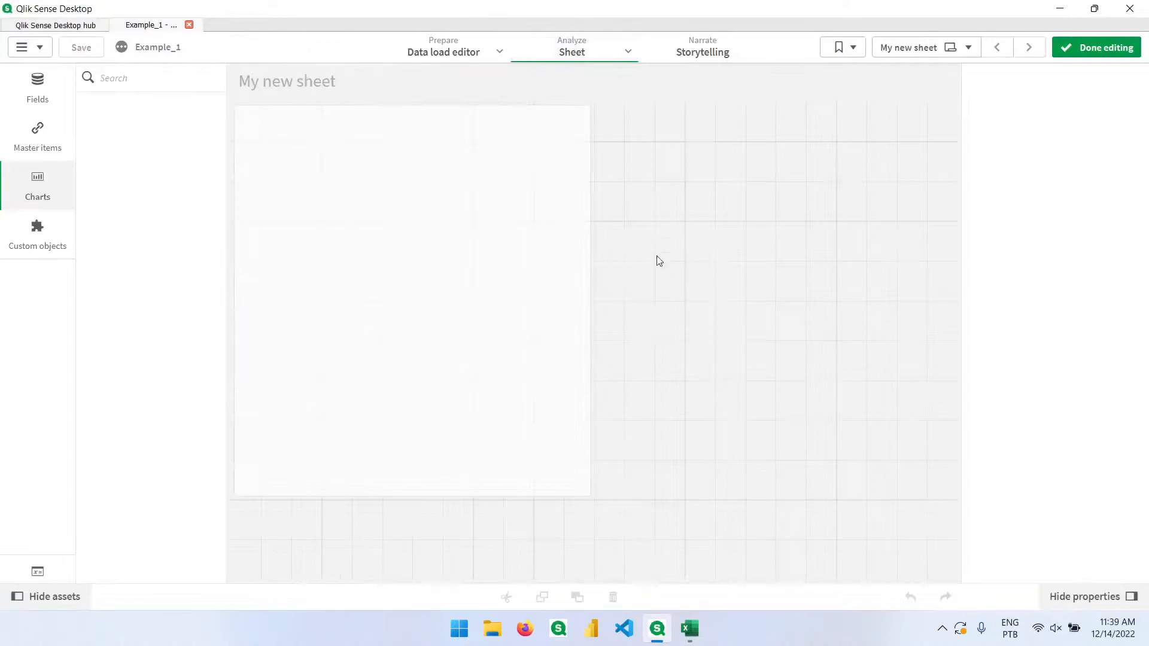
pyautogui.click(464, 279)
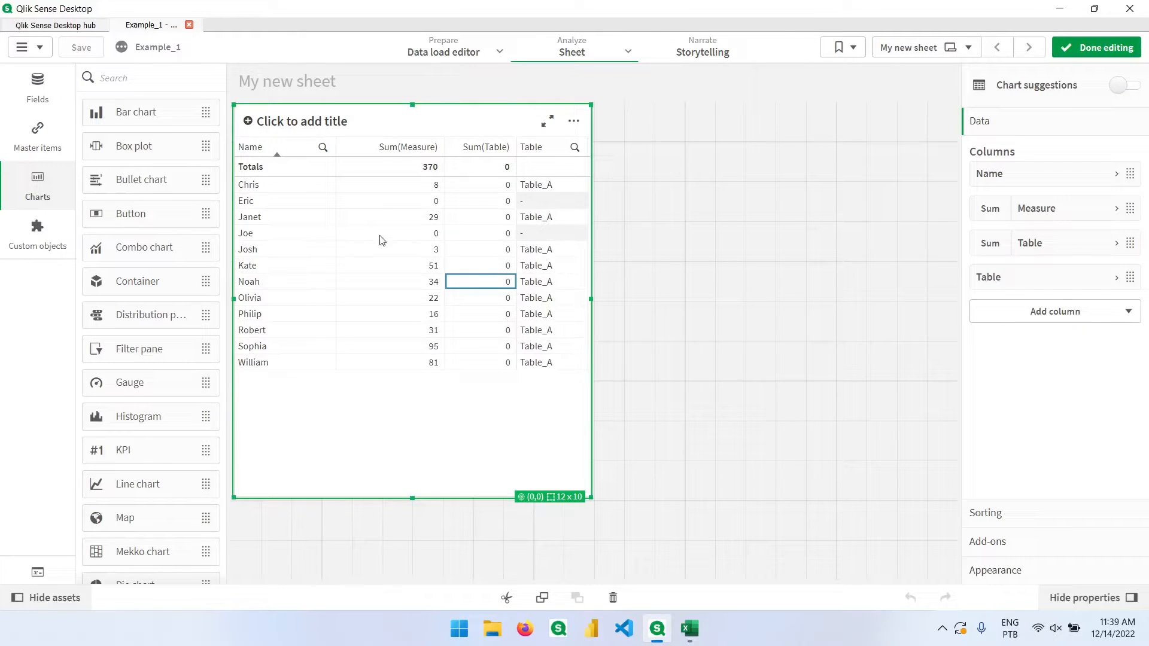
# - Add the field "'Table B' AS Table" after "Person AS Name" in the Table_B load script
pyautogui.click(437, 51)
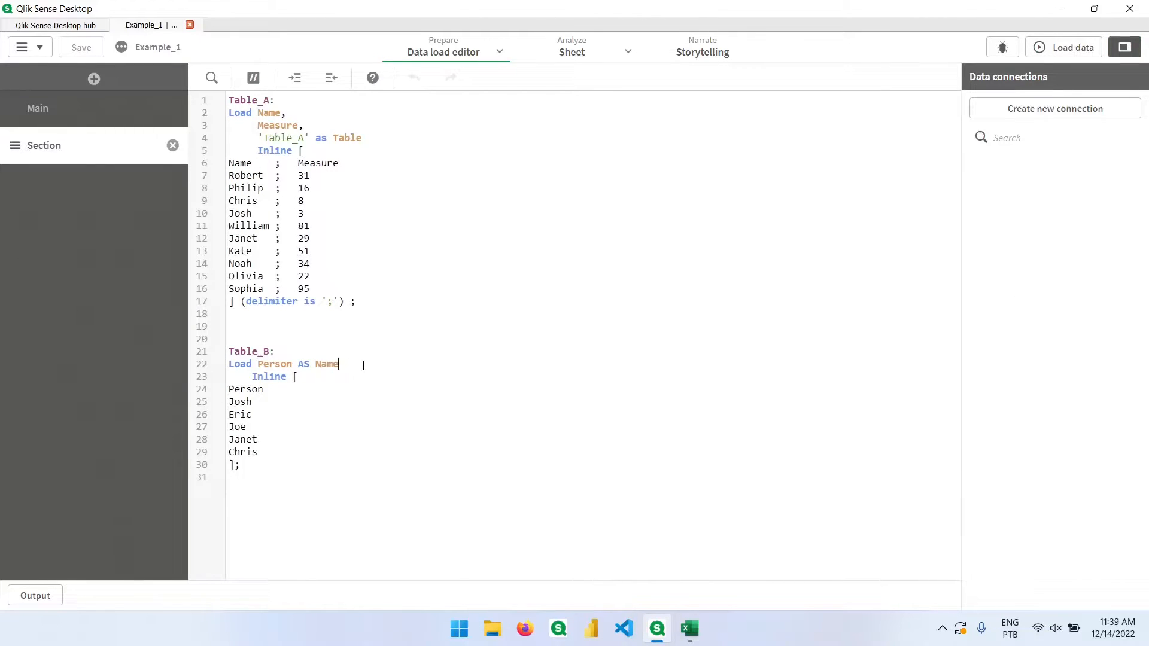
pyautogui.press('Return')
pyautogui.write("'Table")
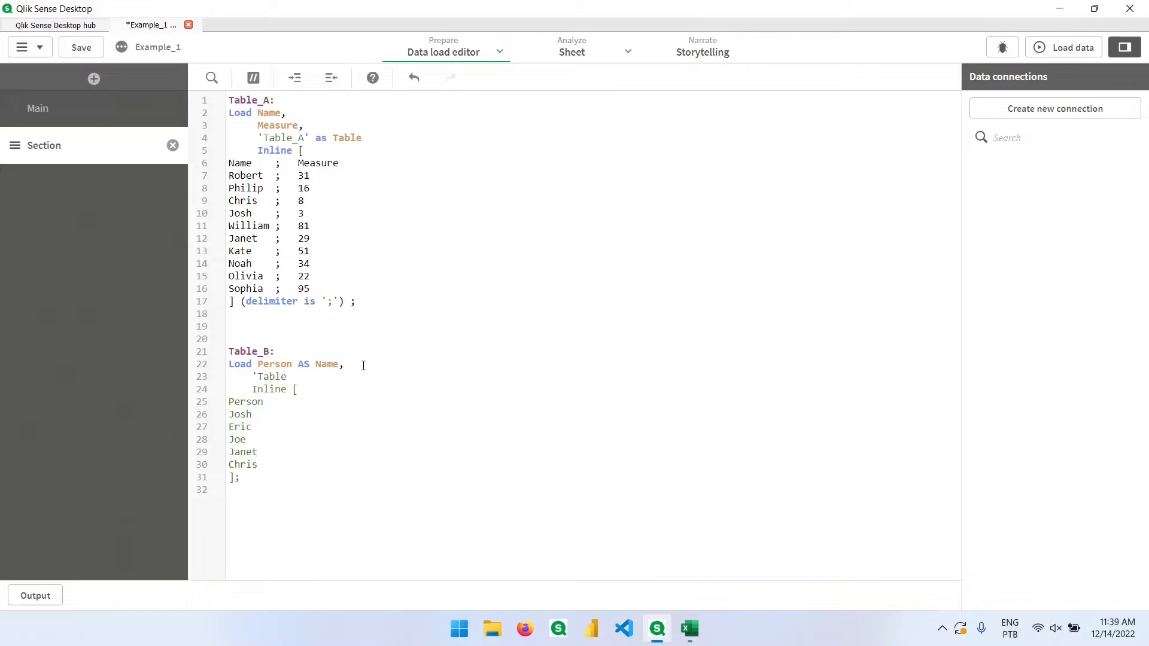
pyautogui.write(" B' AS Table")
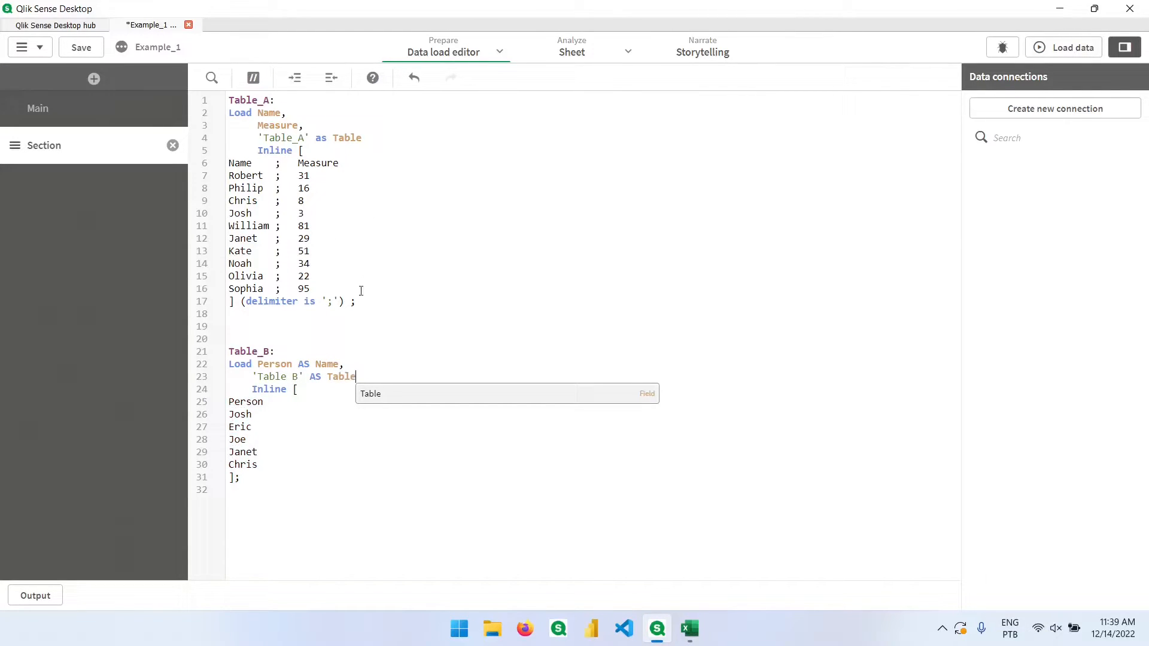
pyautogui.press('Escape')
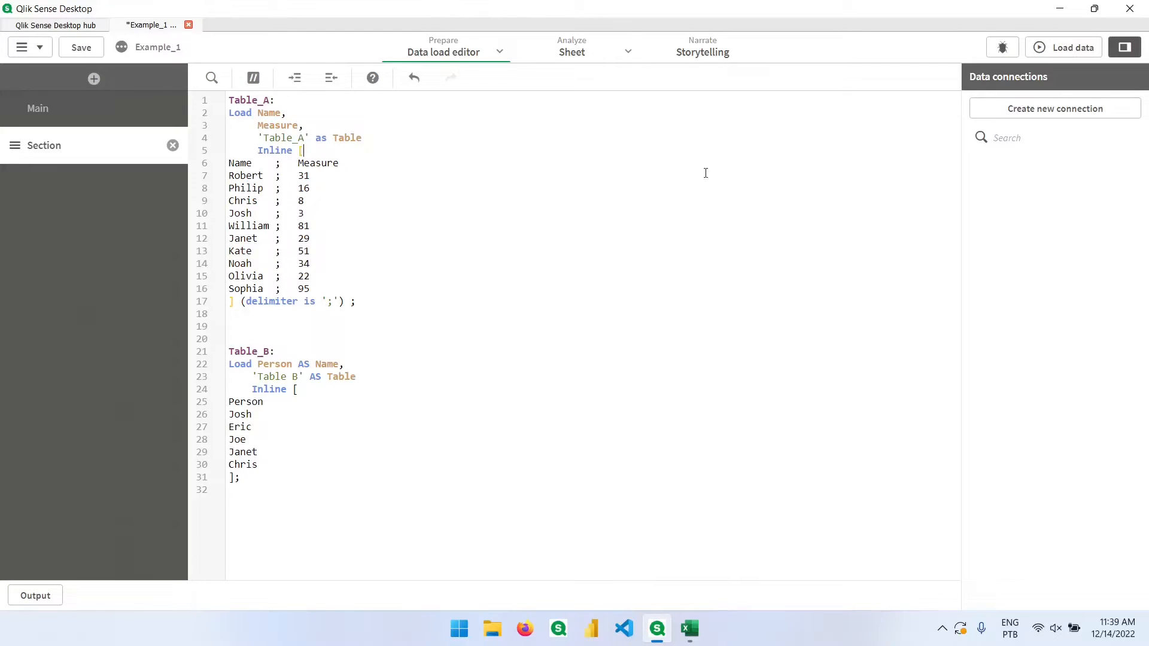
# - Reload the data, then widen the table on the sheet to a grid size of 16 x 10
pyautogui.click(1065, 47)
pyautogui.click(768, 537)
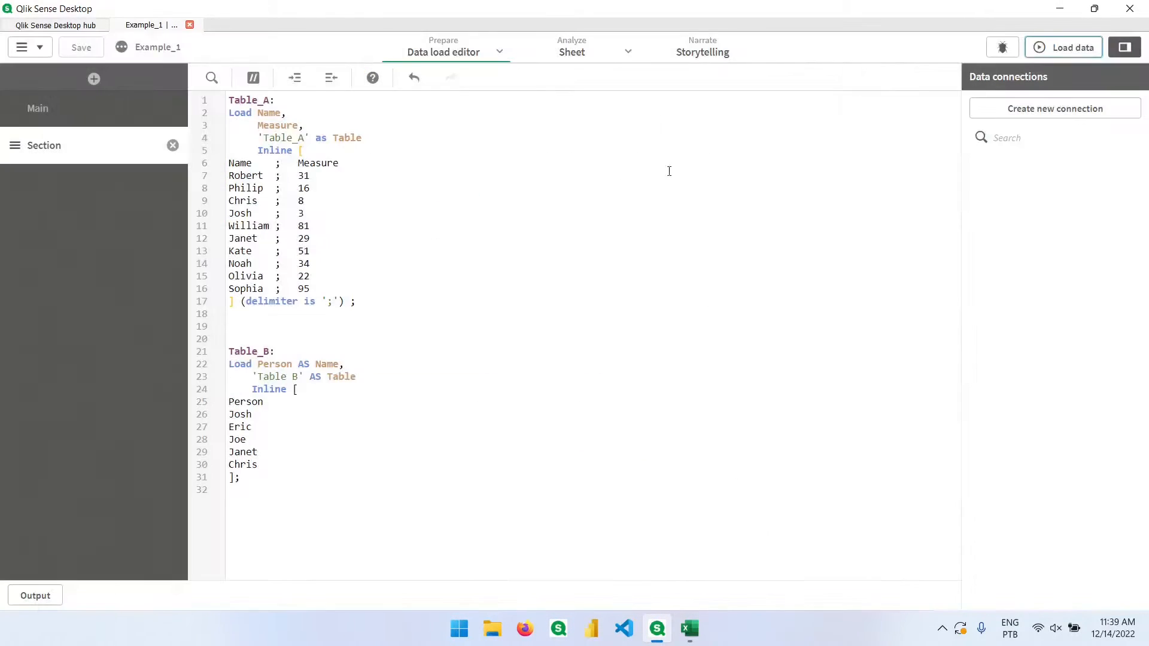
pyautogui.click(571, 51)
pyautogui.click(555, 284)
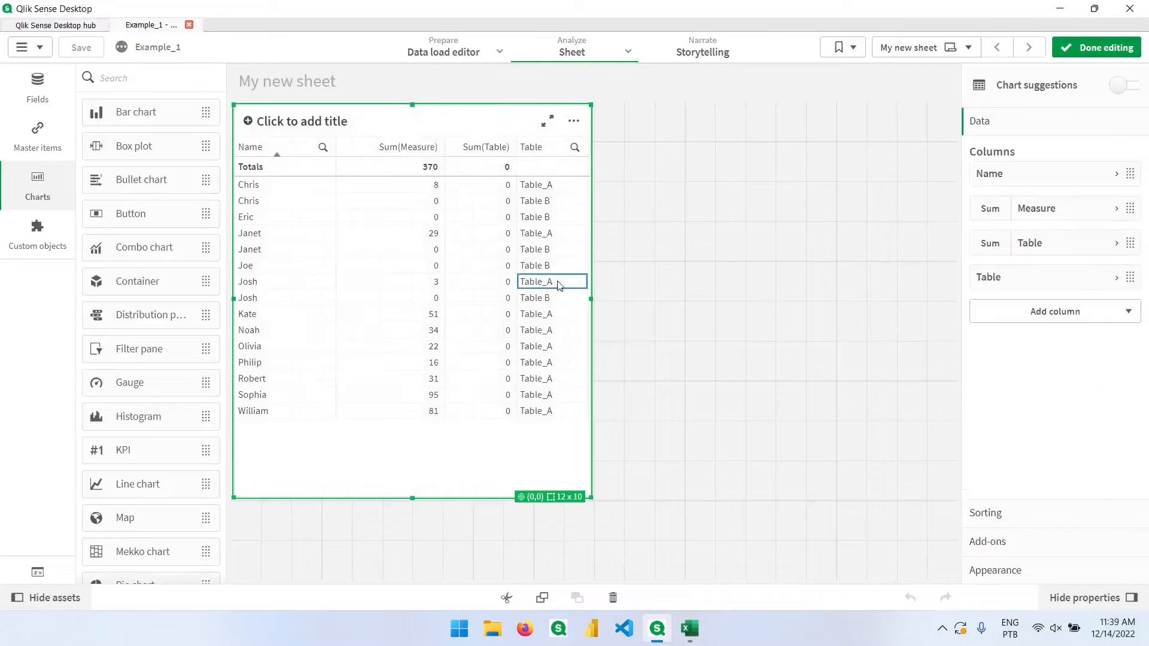
pyautogui.moveTo(589, 288); pyautogui.dragTo(714, 296)
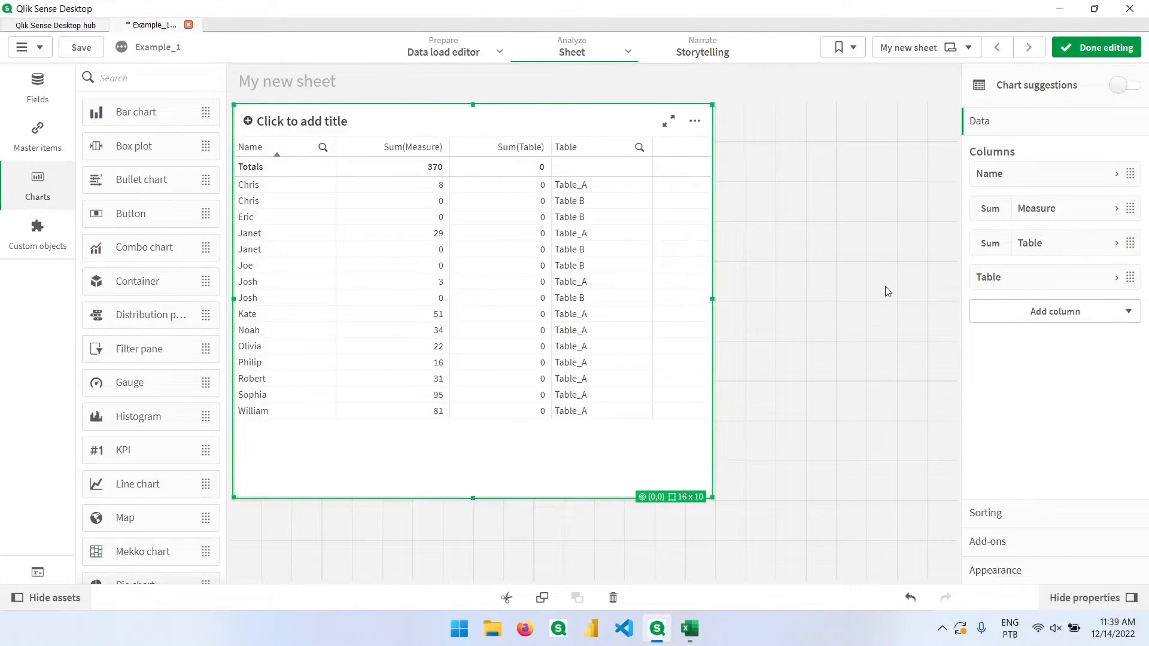
# - Delete the Table, Sum(Table) and Sum(Measure) columns from the table, keeping only Name
pyautogui.rightClick(1029, 289)
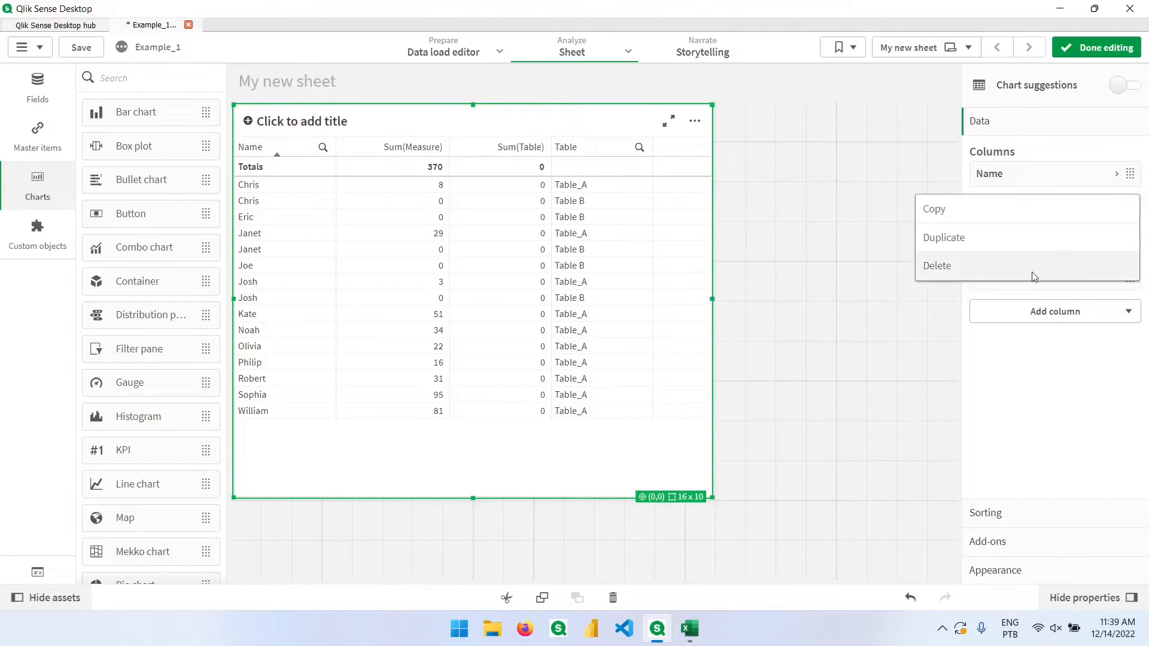
pyautogui.click(1033, 266)
pyautogui.rightClick(1040, 250)
pyautogui.click(1041, 235)
pyautogui.rightClick(1047, 221)
pyautogui.click(1044, 198)
# - Add a measure column with the aggregation Count(Table) to the table
pyautogui.click(1051, 208)
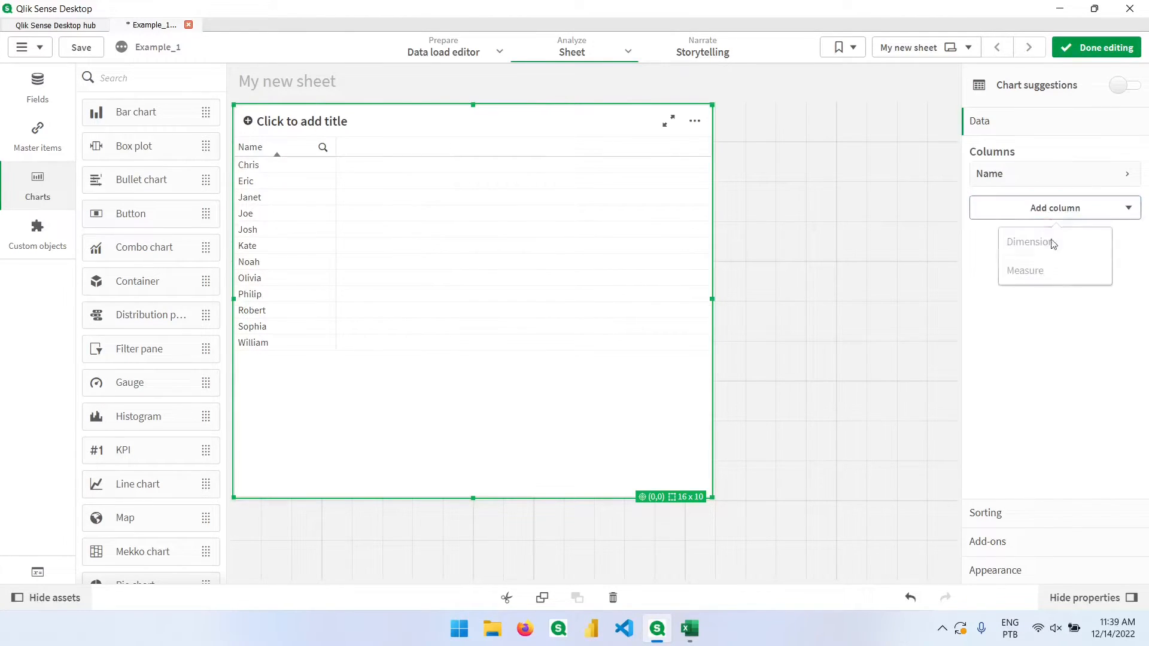
pyautogui.click(1053, 270)
pyautogui.click(1043, 361)
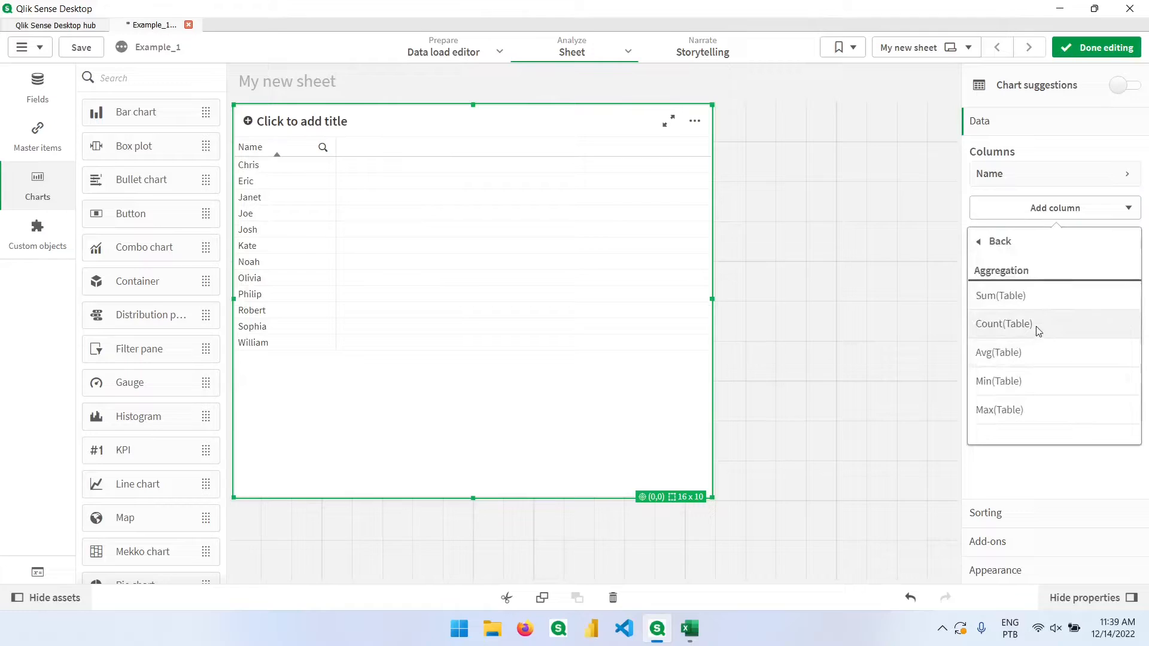
pyautogui.click(1036, 328)
# - Change the count column's expression to Count(distinct Table) and label it "Number of Tables"
pyautogui.click(1005, 210)
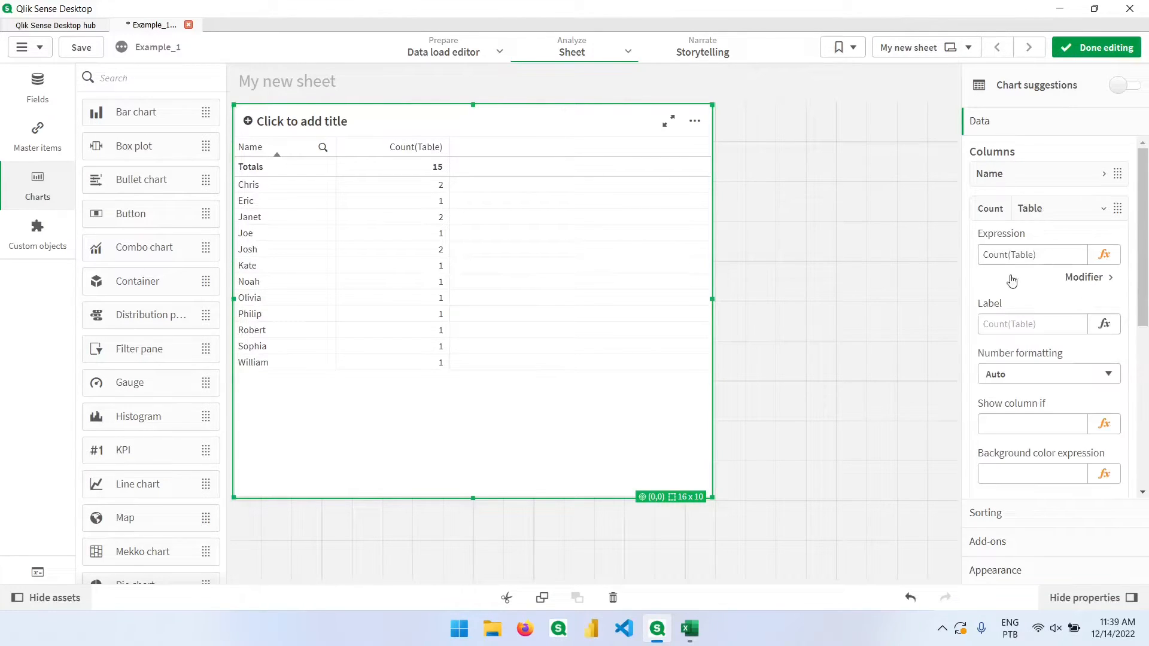
pyautogui.click(1014, 254)
pyautogui.write('distinct')
pyautogui.press('Return')
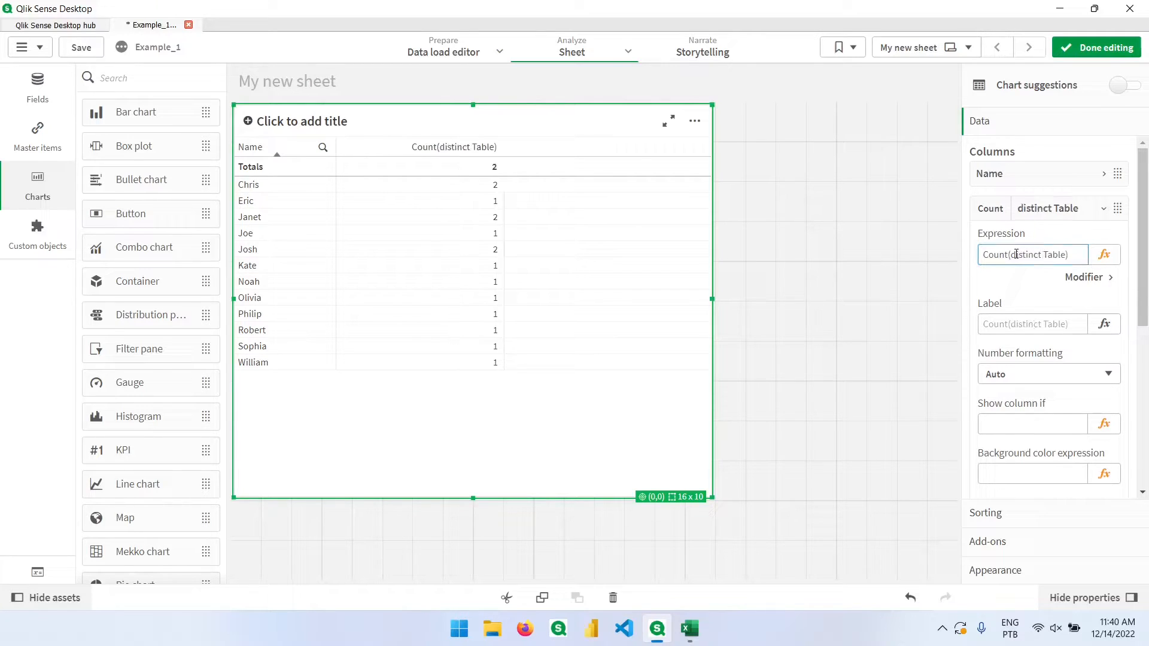
pyautogui.click(993, 326)
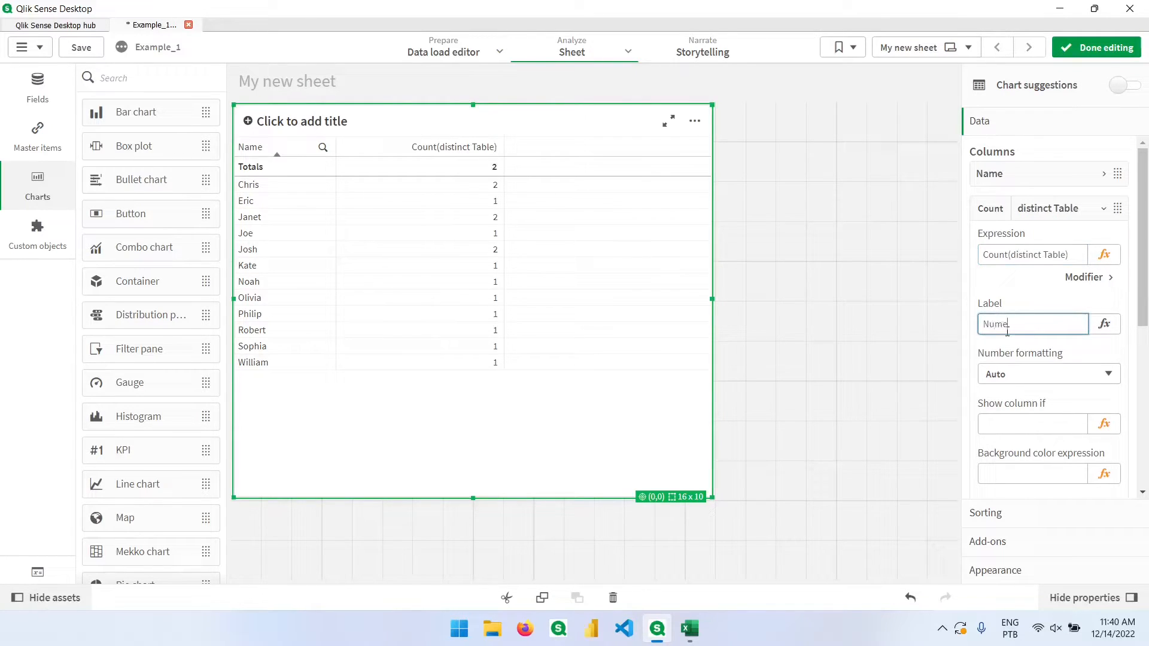
pyautogui.write('Number of Tables')
pyautogui.press('Return')
# - Finish editing, sort the table by Number of Tables in descending order, and filter it to the names found in both tables
pyautogui.click(1072, 43)
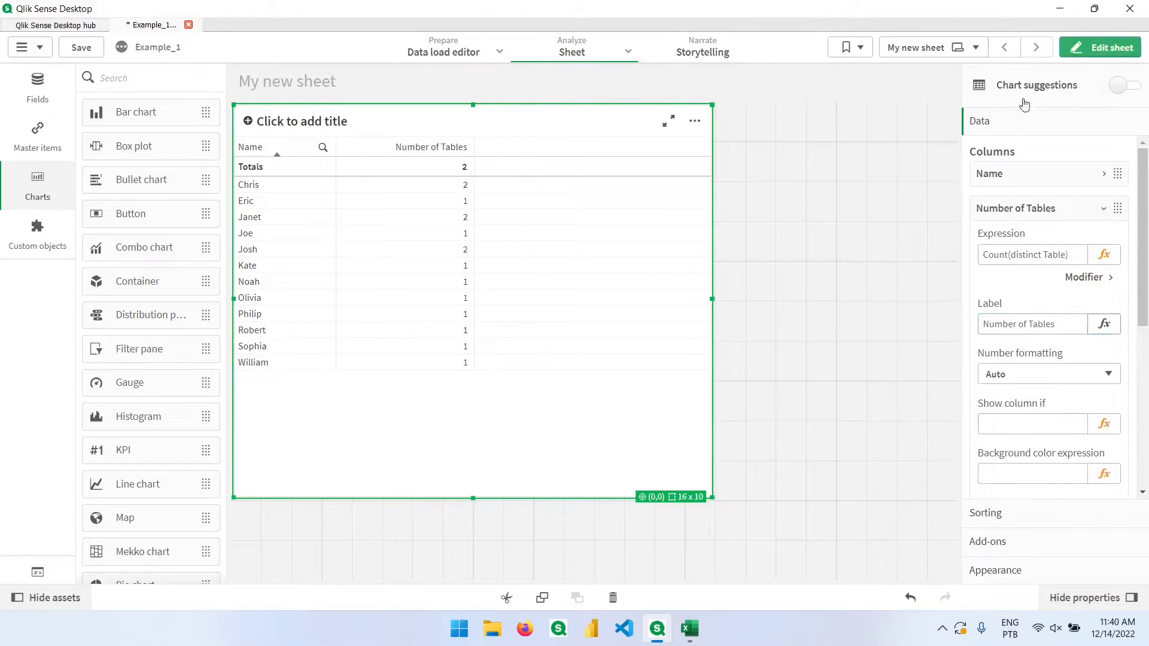
pyautogui.click(207, 171)
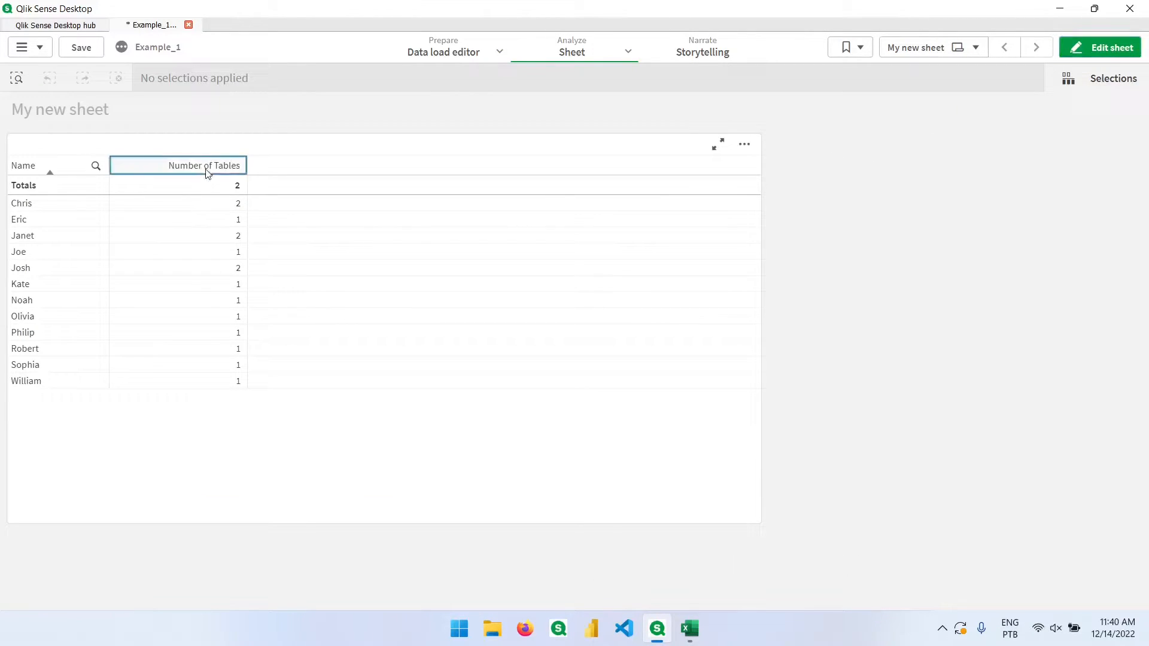
pyautogui.click(206, 238)
pyautogui.moveTo(84, 238); pyautogui.dragTo(84, 202)
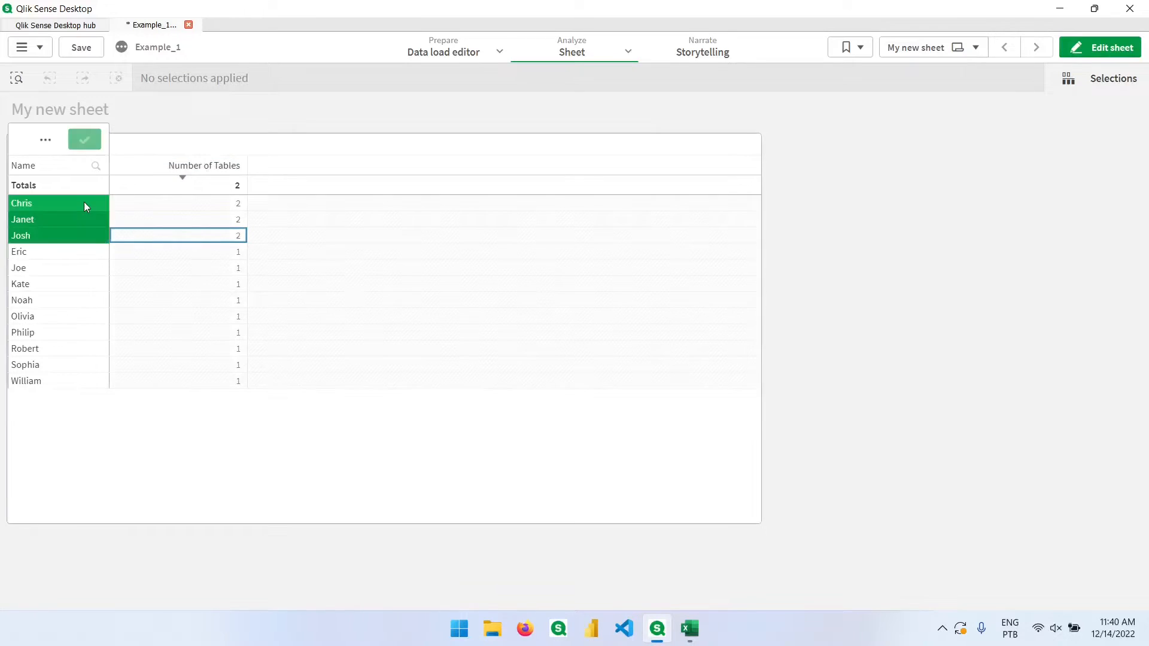
pyautogui.click(188, 118)
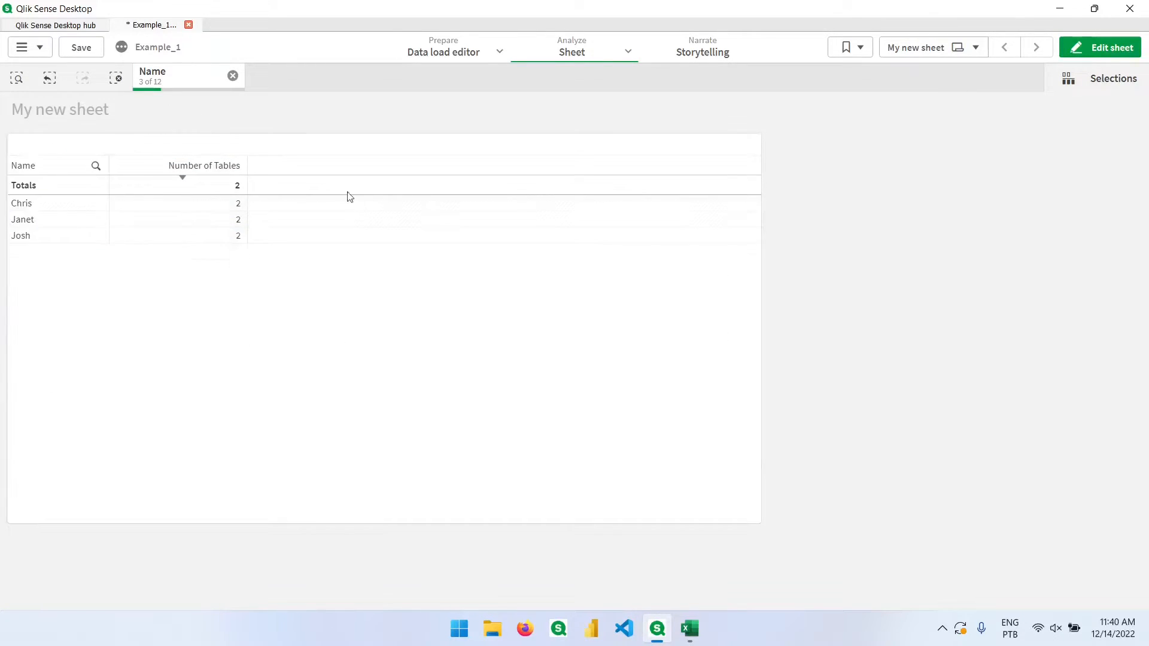
# - Clear the Name selection and reopen the sheet for editing, permanently applying the changed sorting to the table
pyautogui.click(232, 76)
pyautogui.click(1068, 48)
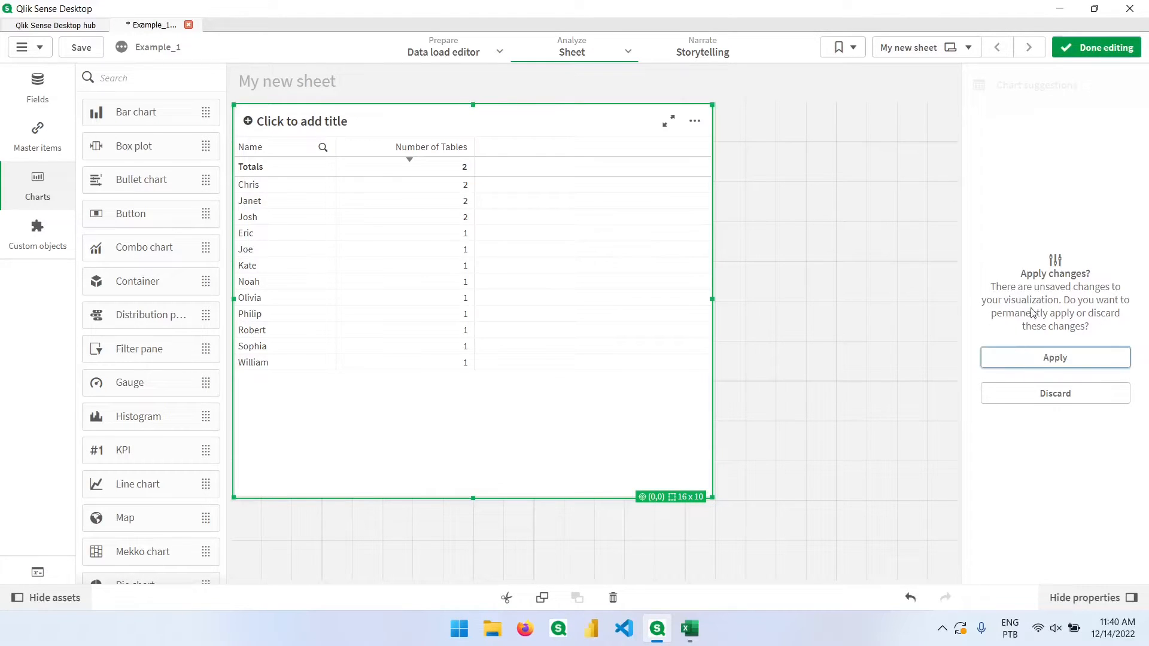
pyautogui.click(1011, 358)
# - Add a measure column with the expression "Concat( distinct Table,',')" to the table
pyautogui.click(1051, 208)
pyautogui.click(1061, 247)
pyautogui.click(1056, 304)
pyautogui.click(777, 281)
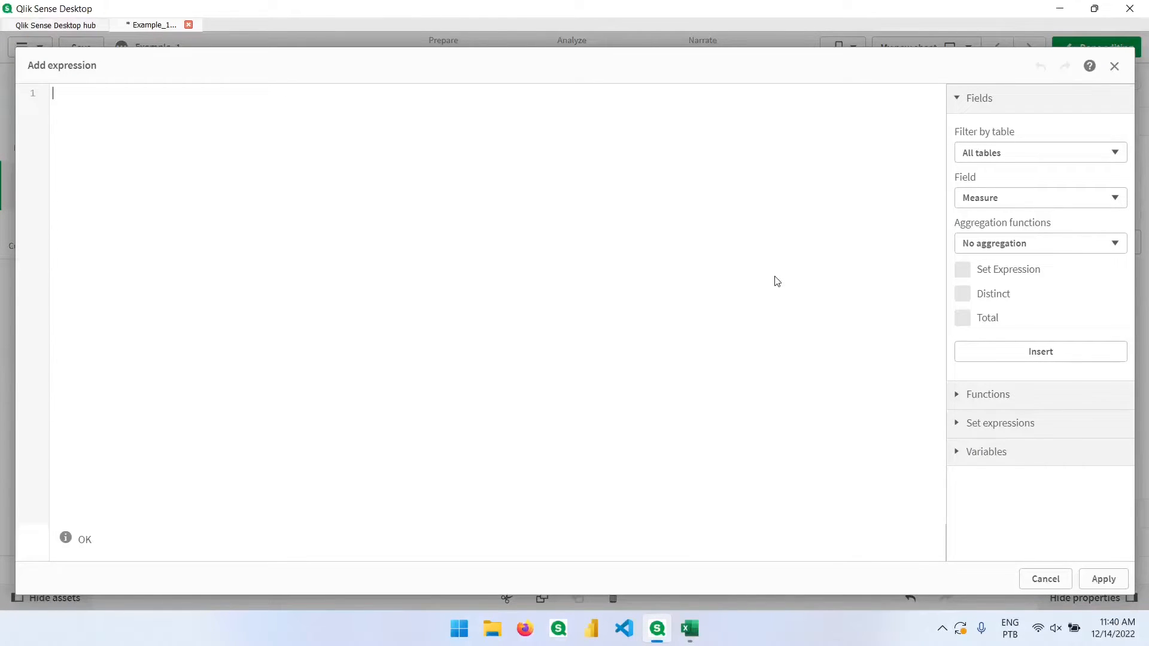
pyautogui.write('Concat(')
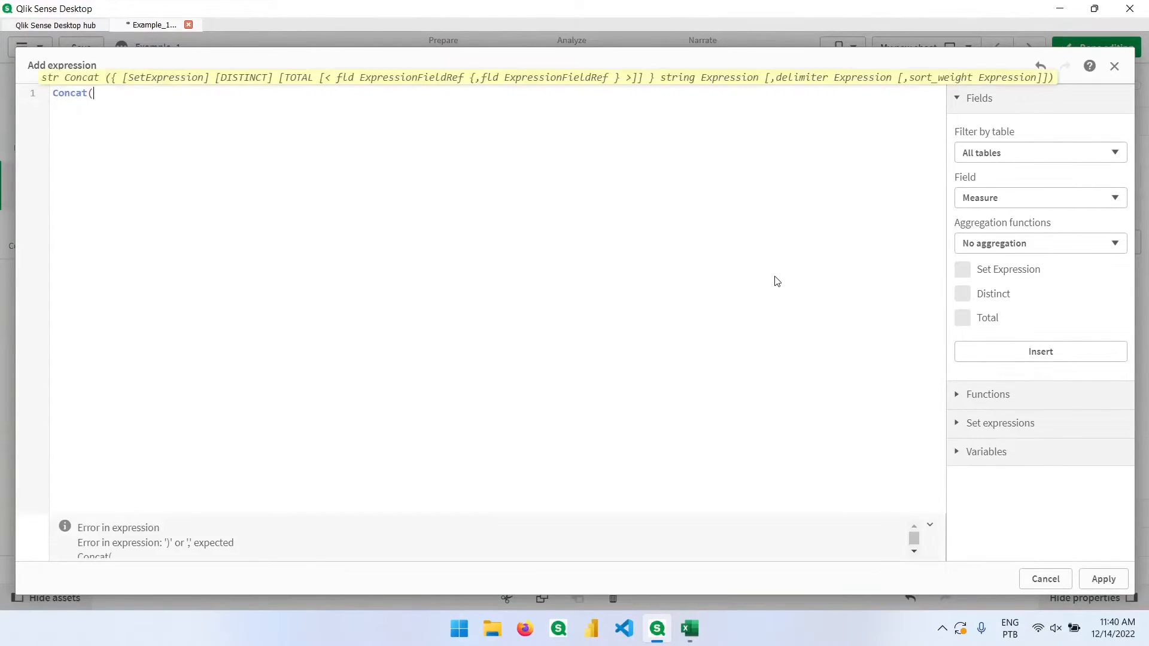
pyautogui.write(" distinct Table,',')")
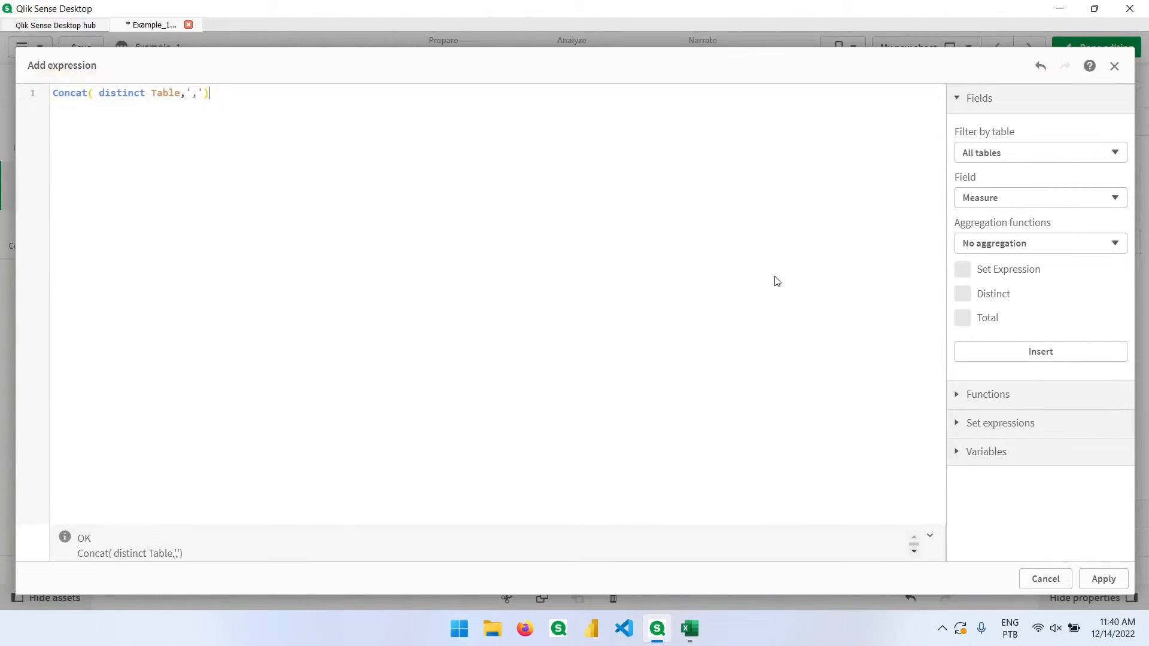
pyautogui.click(1103, 578)
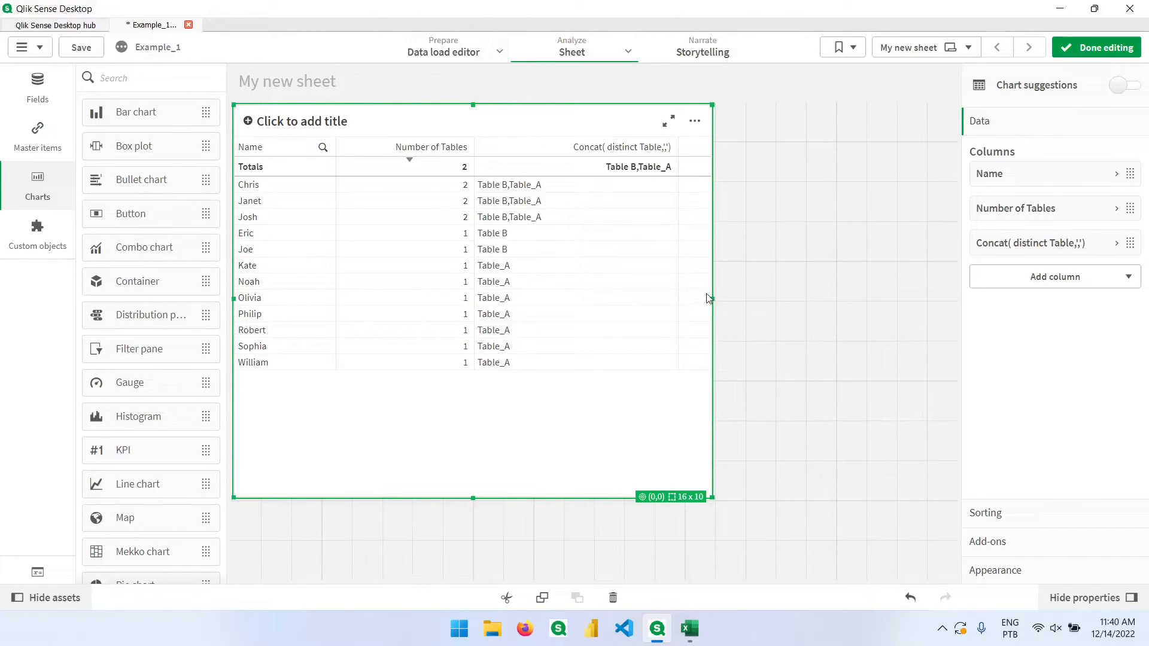
# - Narrow the table to a grid size of 12 x 10 and save the app
pyautogui.moveTo(714, 298); pyautogui.dragTo(604, 305)
pyautogui.click(81, 47)
# - Delete the Concat and Number of Tables columns from the table
pyautogui.rightClick(1047, 242)
pyautogui.click(938, 229)
pyautogui.rightClick(1047, 210)
pyautogui.click(1047, 195)
# - Remove the "'Table B' AS Table" field from the Table_B load script
pyautogui.click(443, 52)
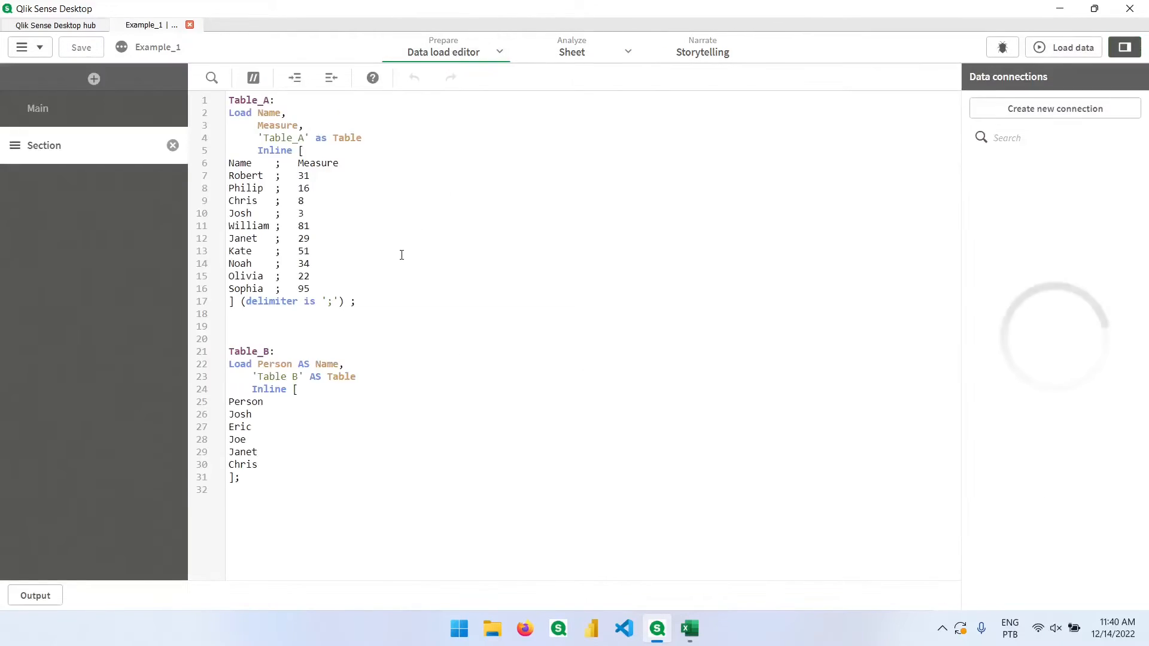
pyautogui.click(368, 375)
pyautogui.hotkey('shift', 'Up')
pyautogui.press('BackSpace')
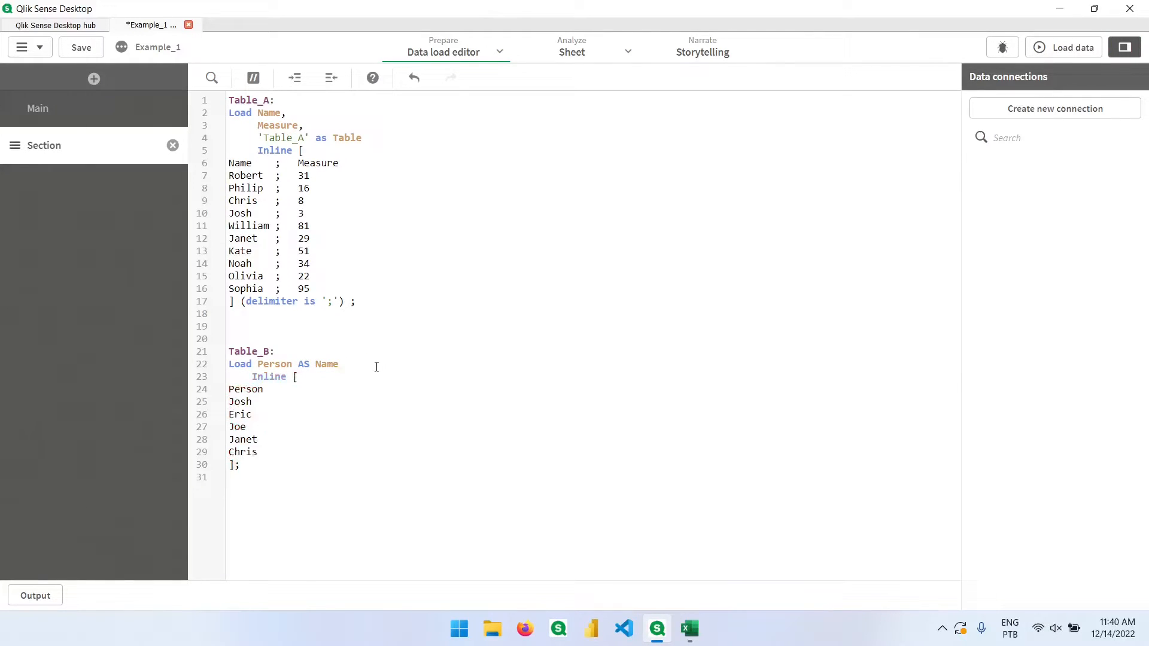
pyautogui.moveTo(263, 469); pyautogui.dragTo(205, 354)
pyautogui.click(279, 388)
pyautogui.moveTo(367, 318); pyautogui.dragTo(217, 144)
pyautogui.press('Escape')
pyautogui.click(311, 411)
# - Add a "Where Exists(Name)" clause on a new line after the closing bracket of the Table_B inline load
pyautogui.click(234, 464)
pyautogui.press('Return')
pyautogui.write('Where Exis')
pyautogui.press('Return')
pyautogui.moveTo(359, 302); pyautogui.dragTo(238, 138)
pyautogui.click(369, 180)
pyautogui.write('Name')
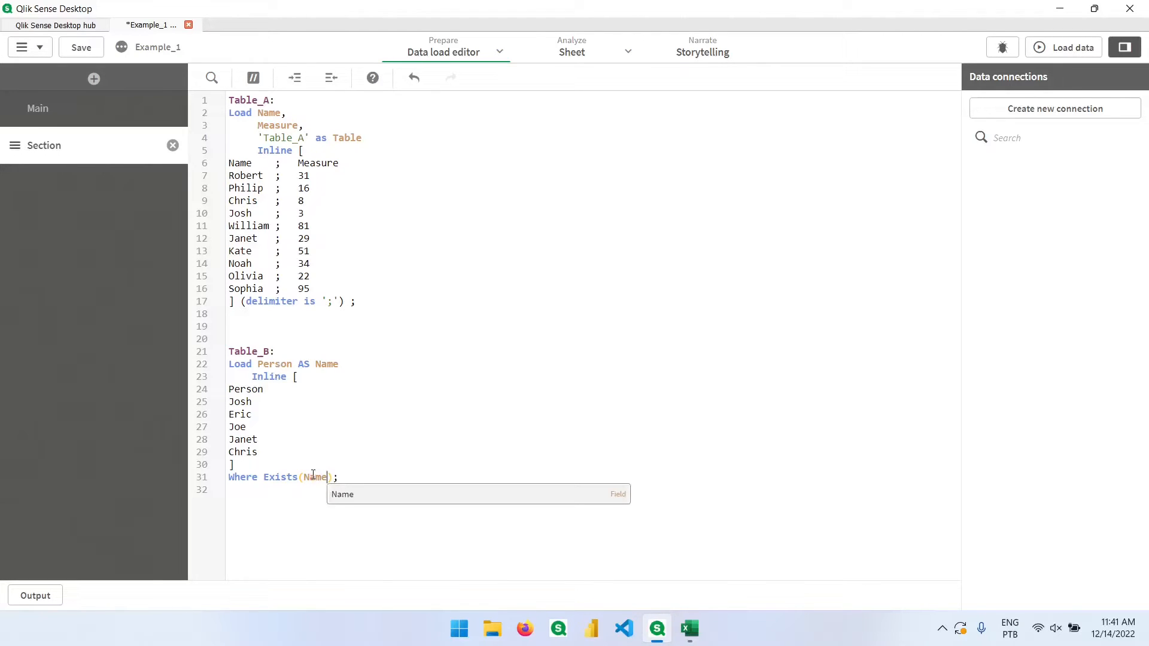
# - Add Person as the second argument, making the clause "Where Exists(Name,Person)", and save the app
pyautogui.write(',')
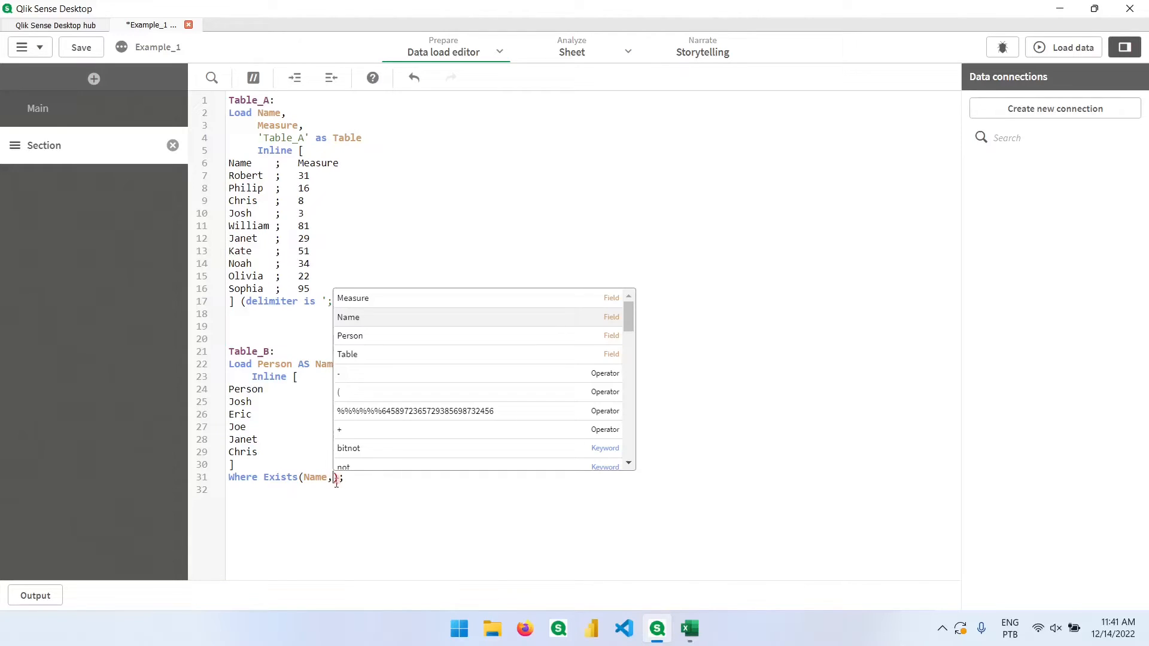
pyautogui.write('Person')
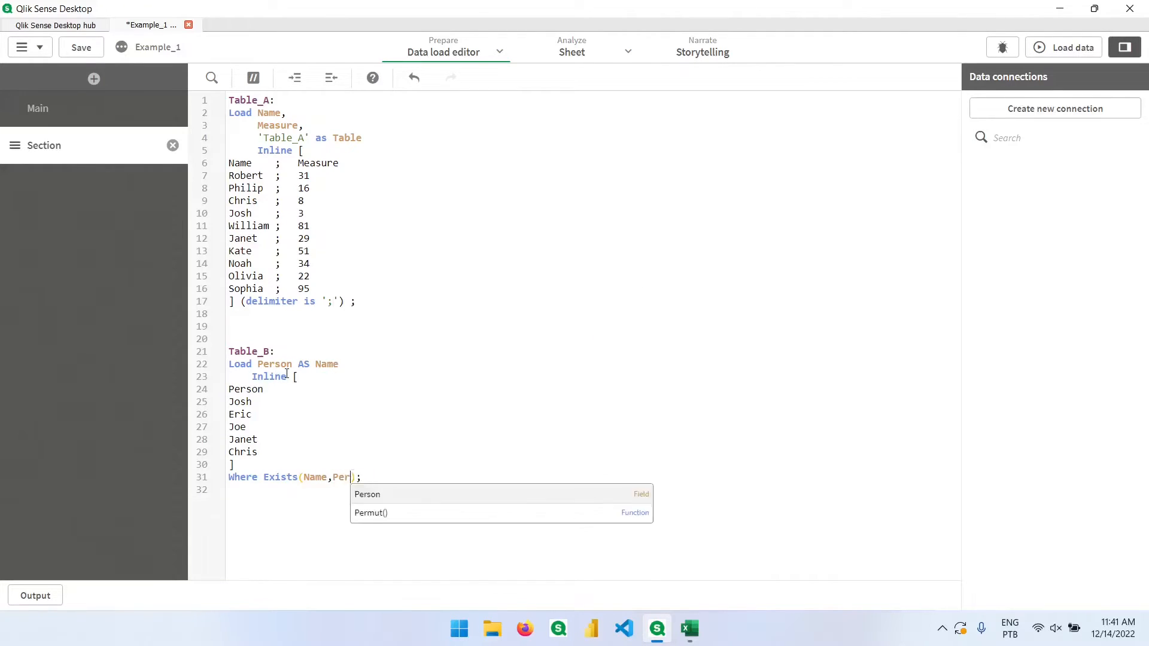
pyautogui.press('Escape')
pyautogui.click(331, 442)
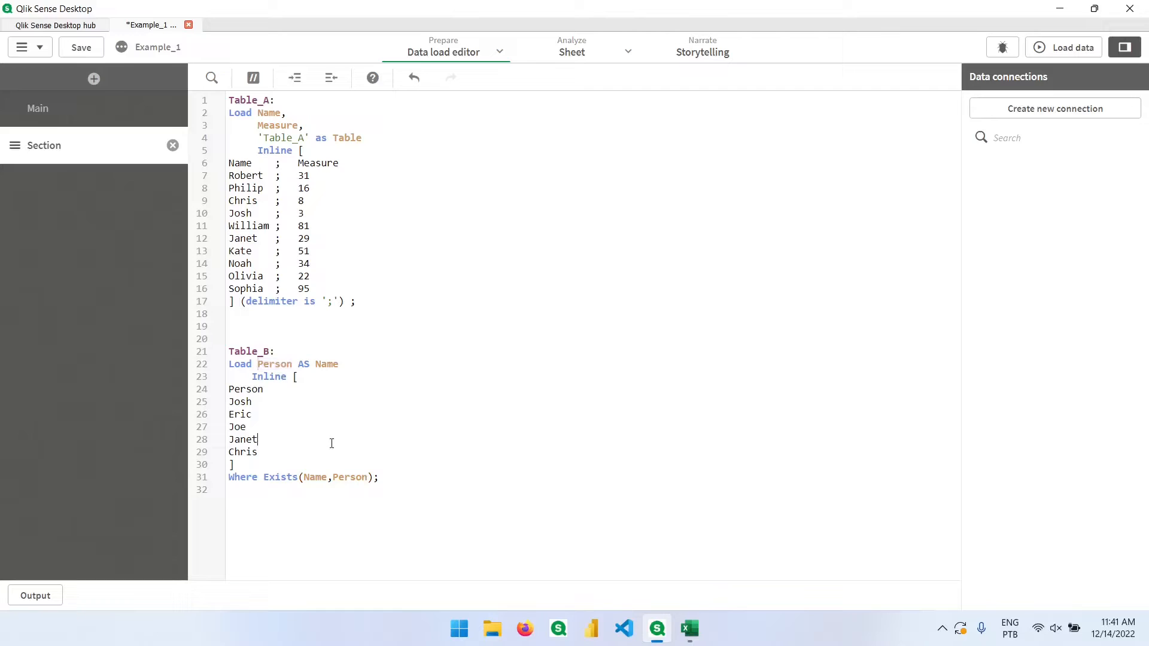
pyautogui.doubleClick(264, 478)
pyautogui.click(582, 169)
pyautogui.hotkey('ctrl', 's')
# - Remove the "AS Name" alias from the Person field in the Table_B load script
pyautogui.moveTo(298, 365)
pyautogui.mouseDown()
pyautogui.moveTo(341, 372)
pyautogui.moveTo(300, 364)
pyautogui.mouseUp()
pyautogui.click(343, 365)
pyautogui.press('Delete')
# - Reload the data and return to the sheet to check which names the table lists
pyautogui.click(1063, 48)
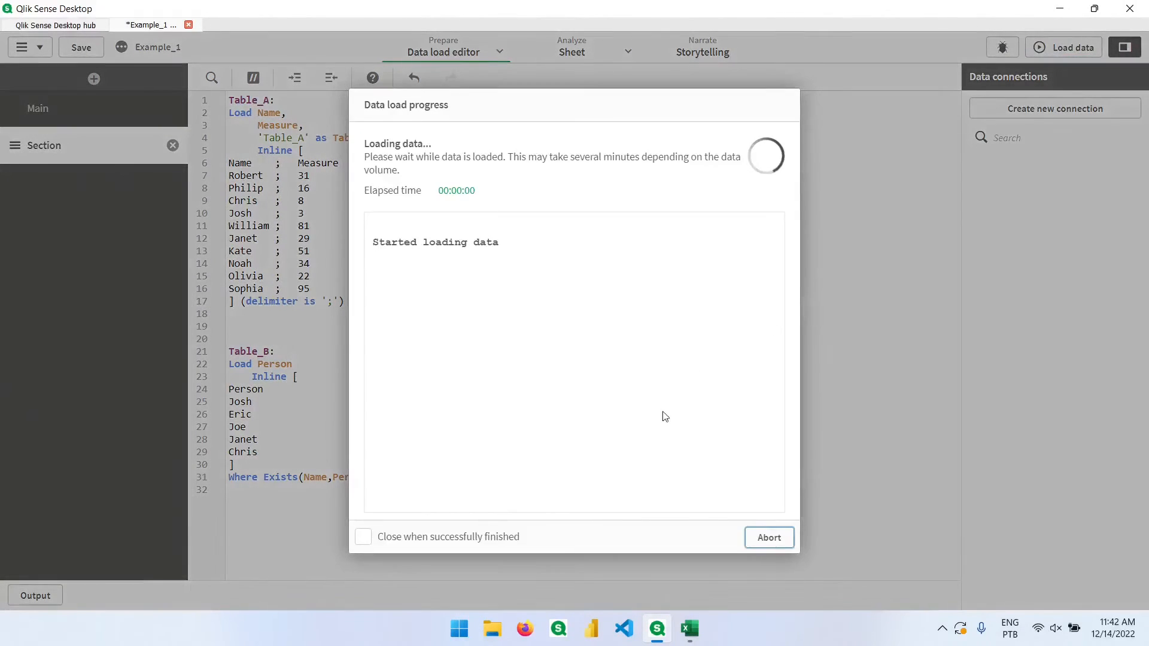
pyautogui.click(748, 538)
pyautogui.click(566, 51)
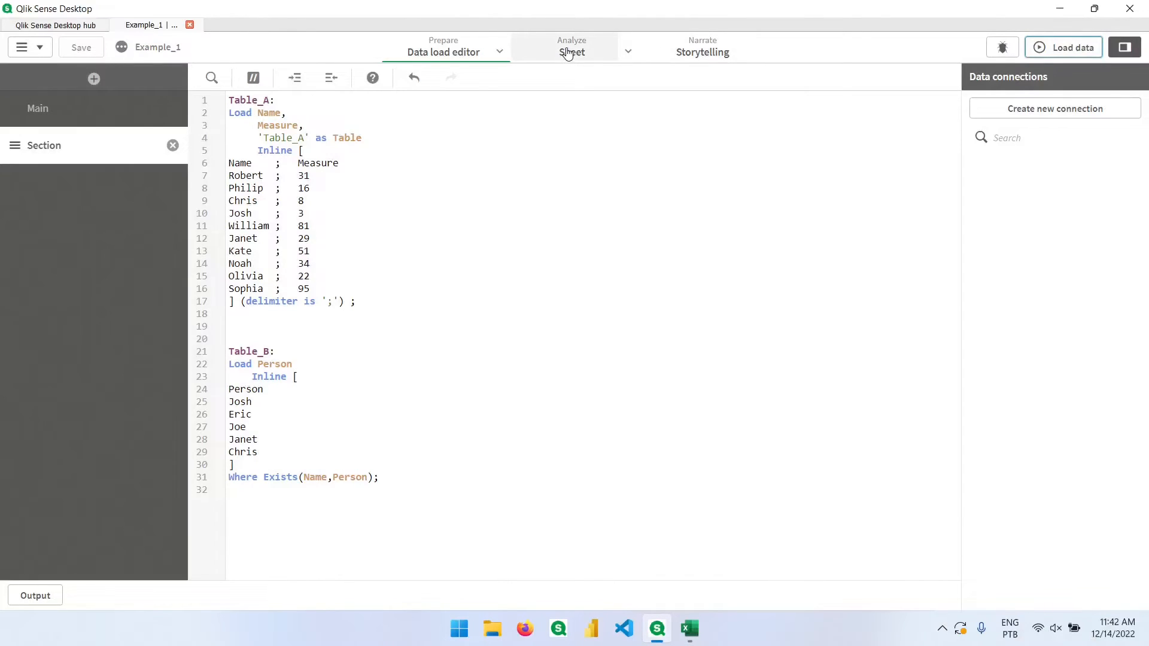
pyautogui.click(343, 180)
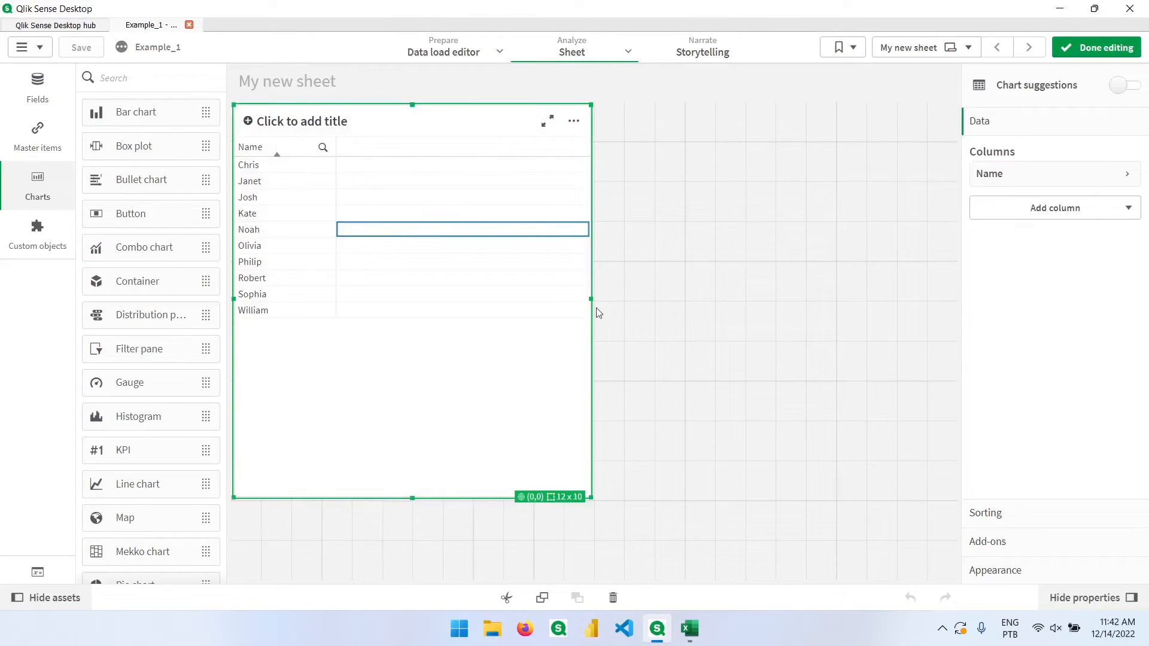
# - Narrow the Name table to 7 grid columns and add a second table beside it with Person as its dimension
pyautogui.moveTo(592, 300); pyautogui.dragTo(454, 304)
pyautogui.scroll(-5, 136, 479)
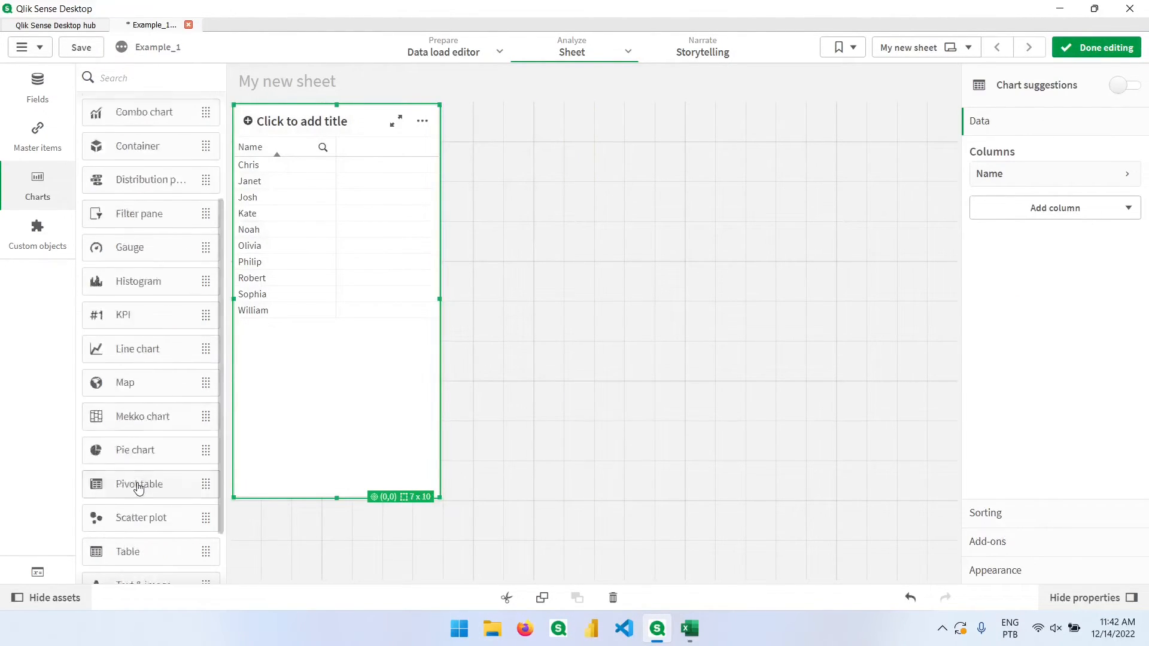
pyautogui.moveTo(129, 460); pyautogui.dragTo(556, 287)
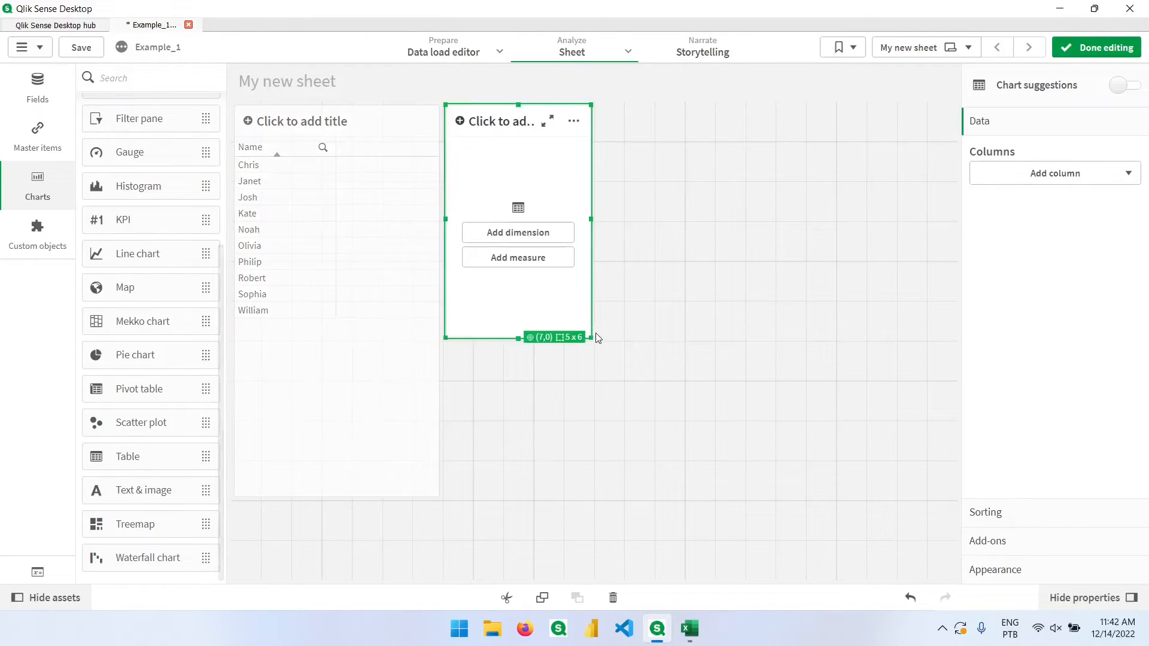
pyautogui.click(566, 273)
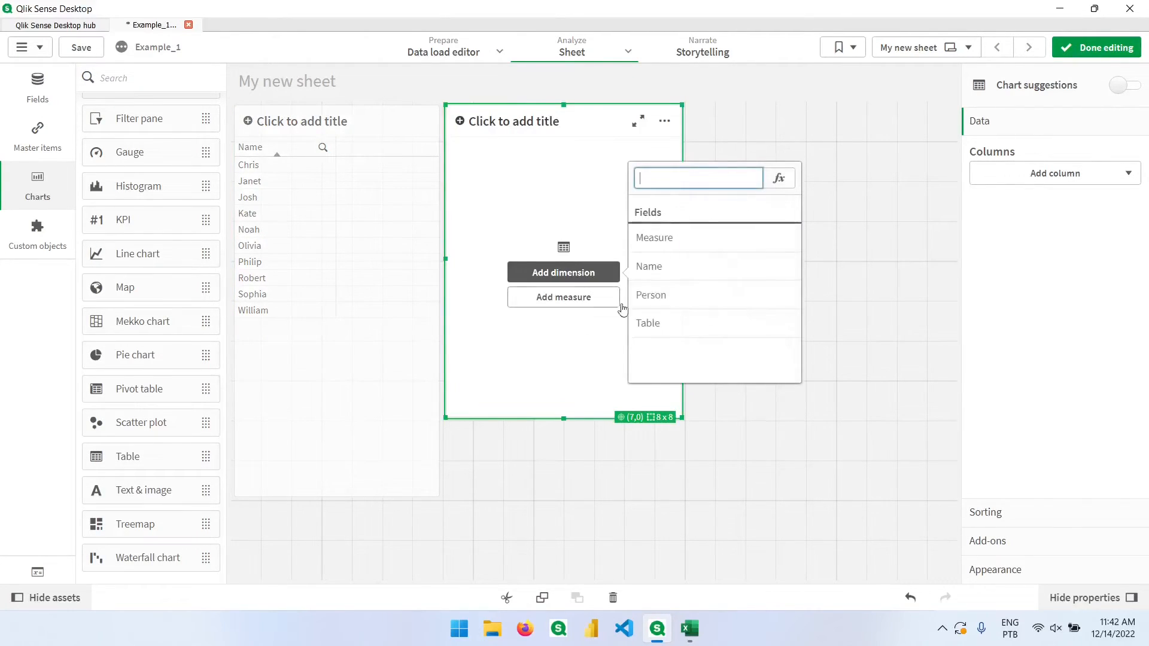
pyautogui.click(655, 297)
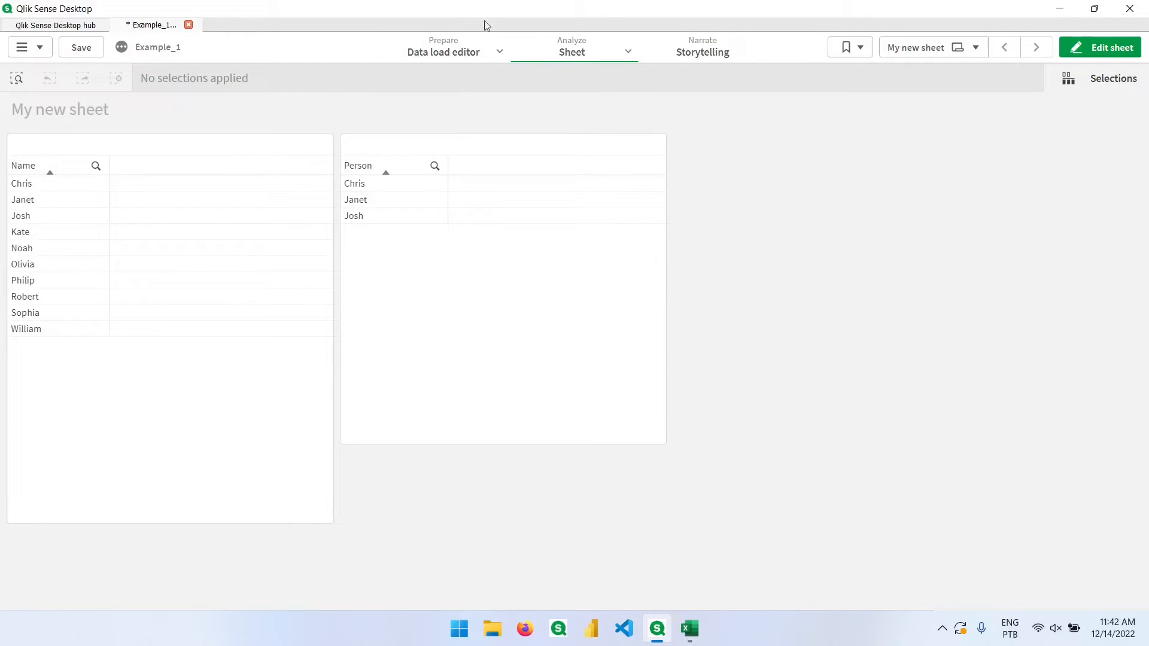
# - Duplicate the whole Table_B load statement below the original in the load script, separated by three blank lines
pyautogui.click(462, 42)
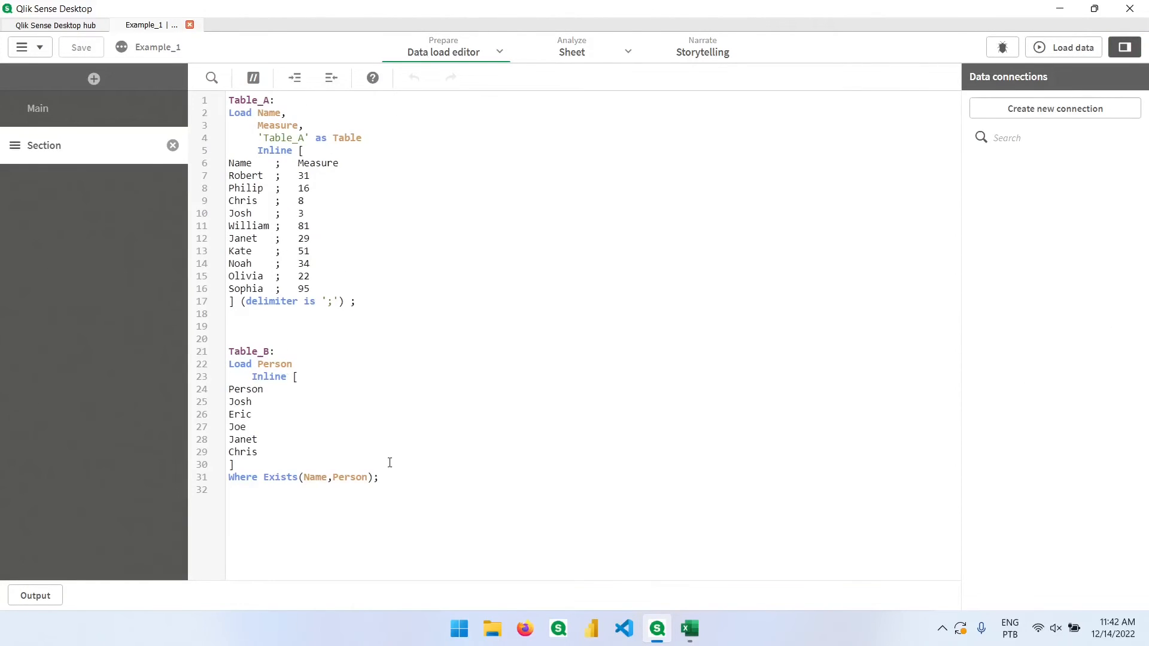
pyautogui.moveTo(402, 482); pyautogui.dragTo(151, 354)
pyautogui.hotkey('ctrl', 'c')
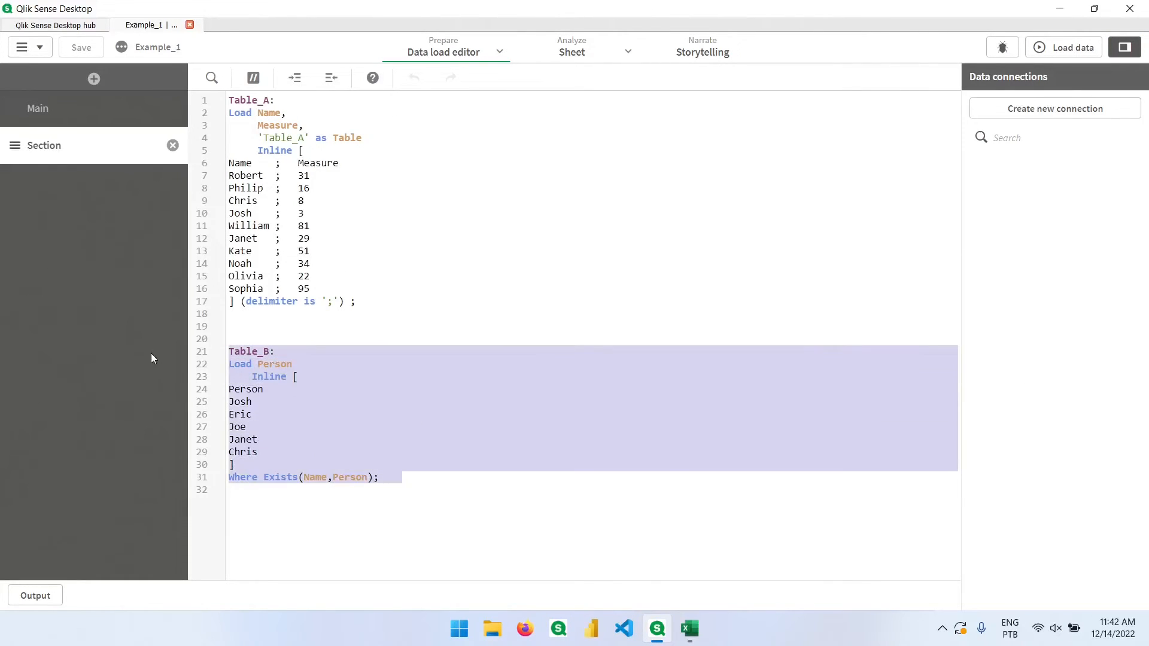
pyautogui.click(262, 539)
pyautogui.hotkey('ctrl', 'v')
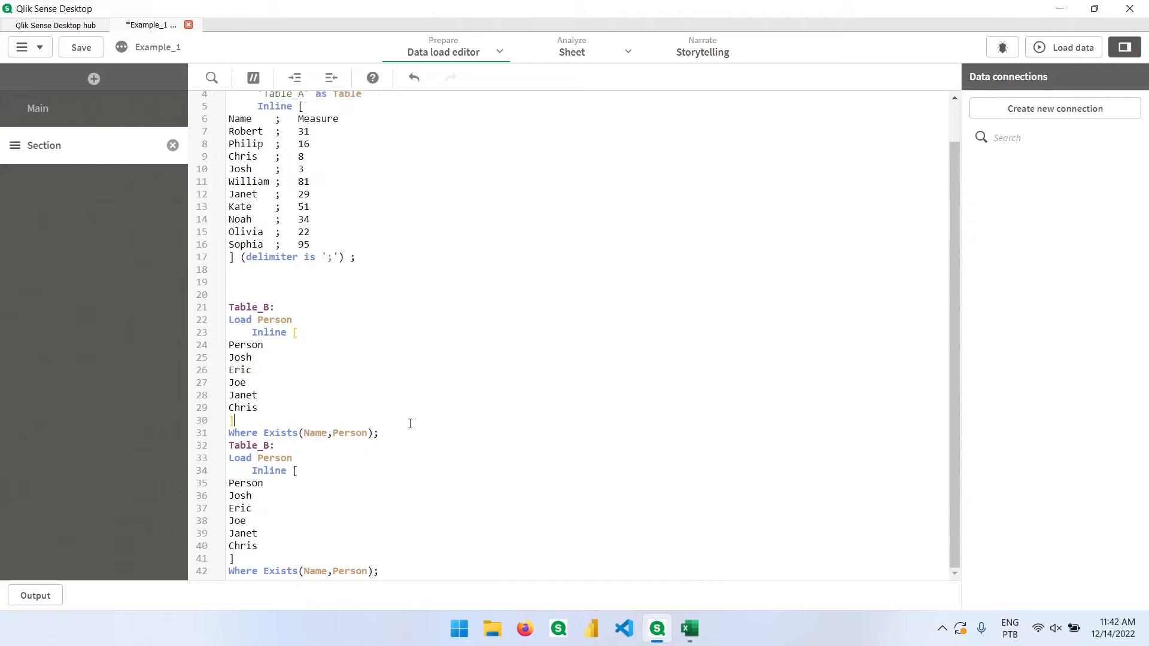
pyautogui.press('Return')
pyautogui.press('Return')
pyautogui.press('Return')
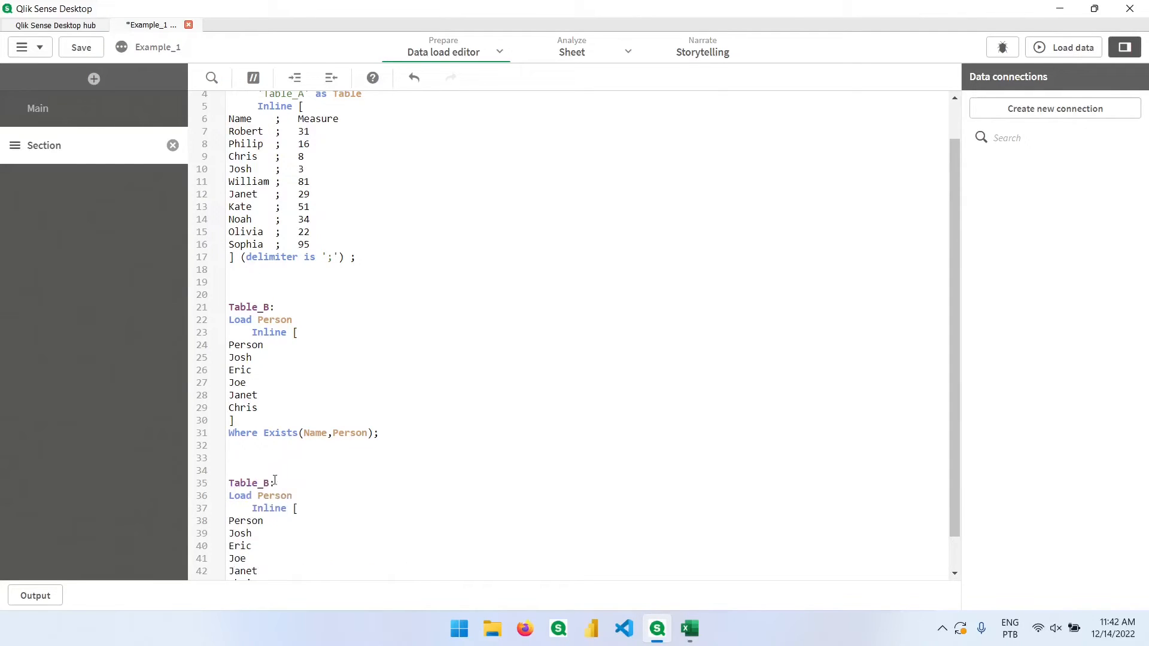
# - Rename the duplicated load block to Table_C and alias its Person field as Person_C
pyautogui.write('C')
pyautogui.write('as Per')
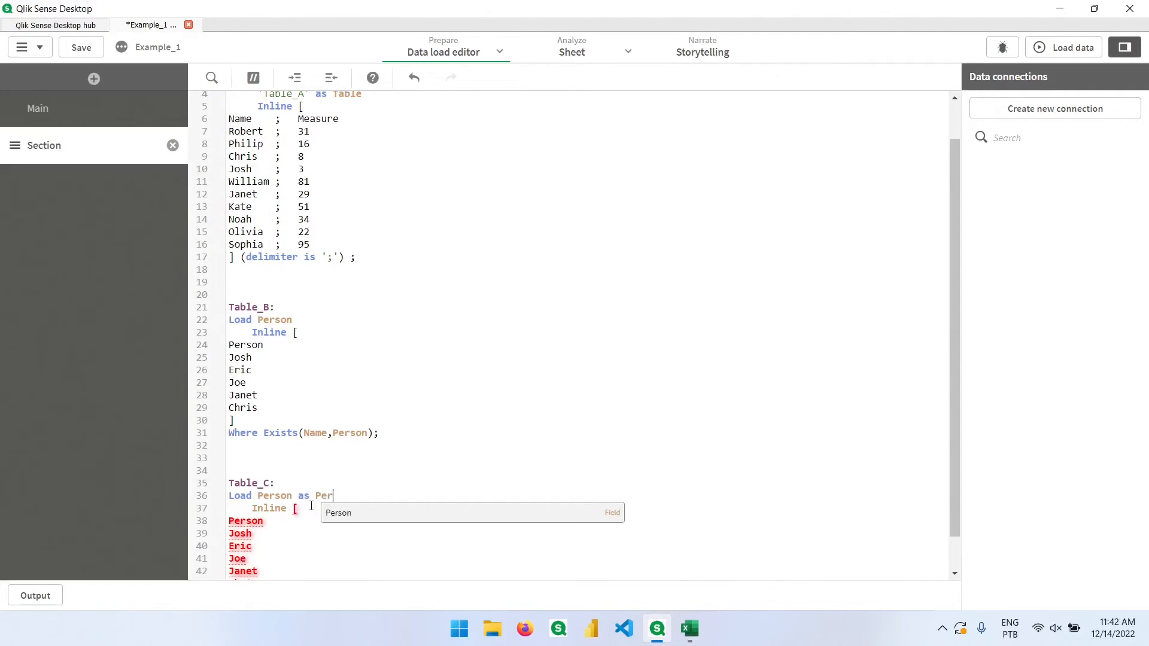
pyautogui.write('son_C')
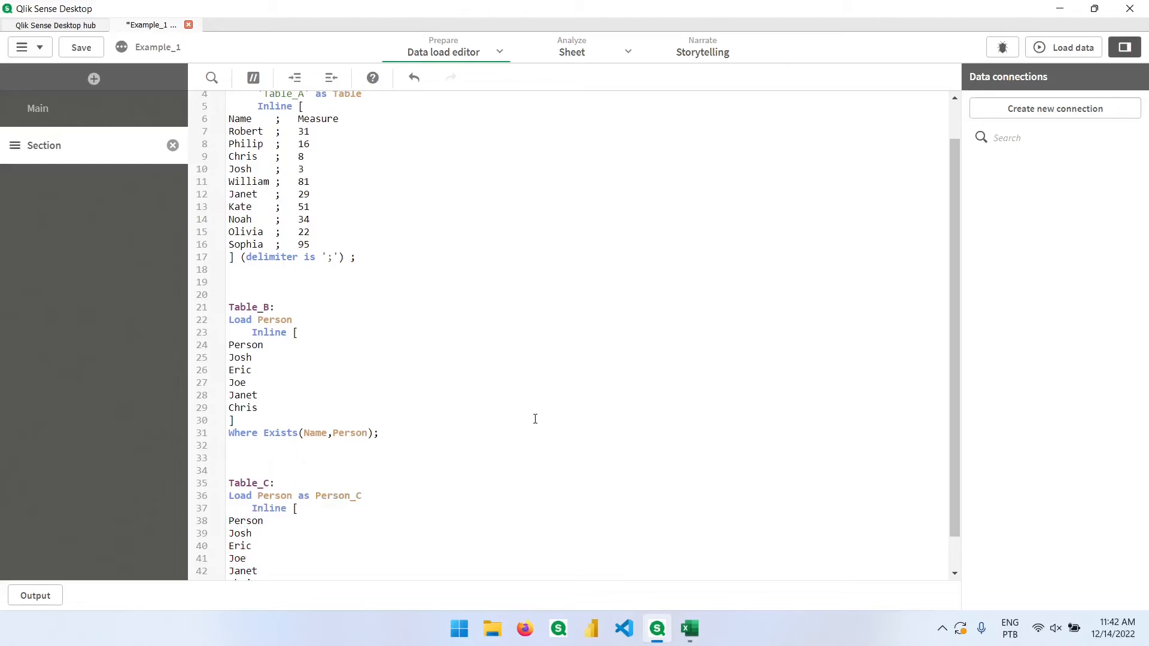
# - Negate the Table_C filter so the clause reads "Where NOT Exists(Name,Person)"
pyautogui.scroll(-1, 460, 442)
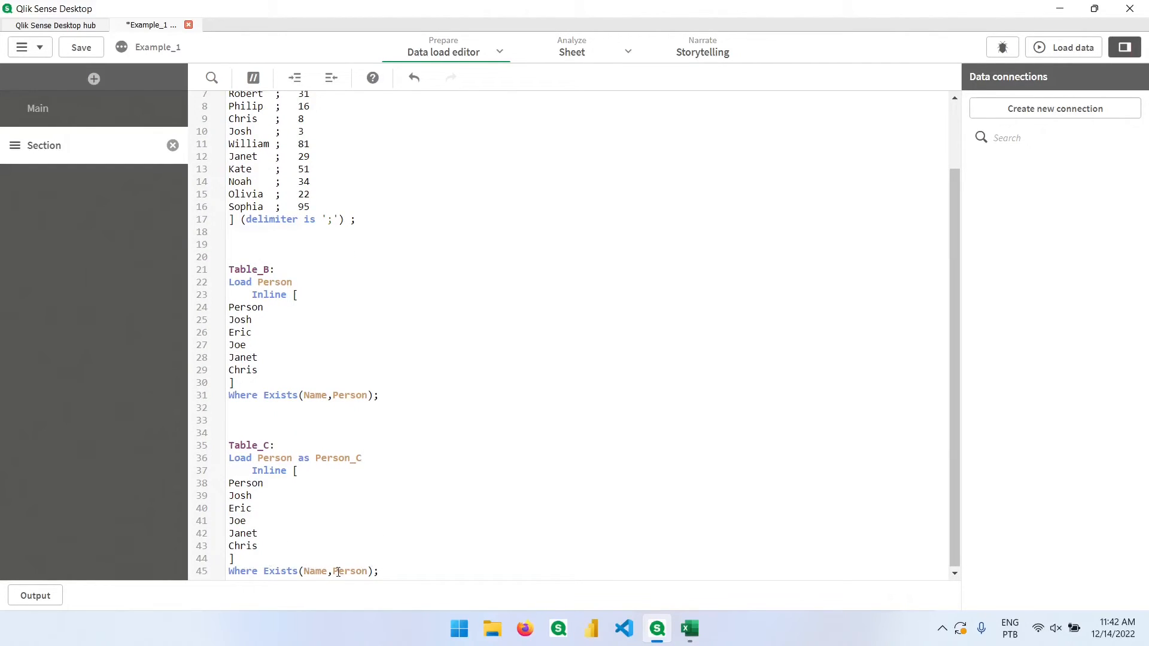
pyautogui.click(258, 570)
pyautogui.write('NOT')
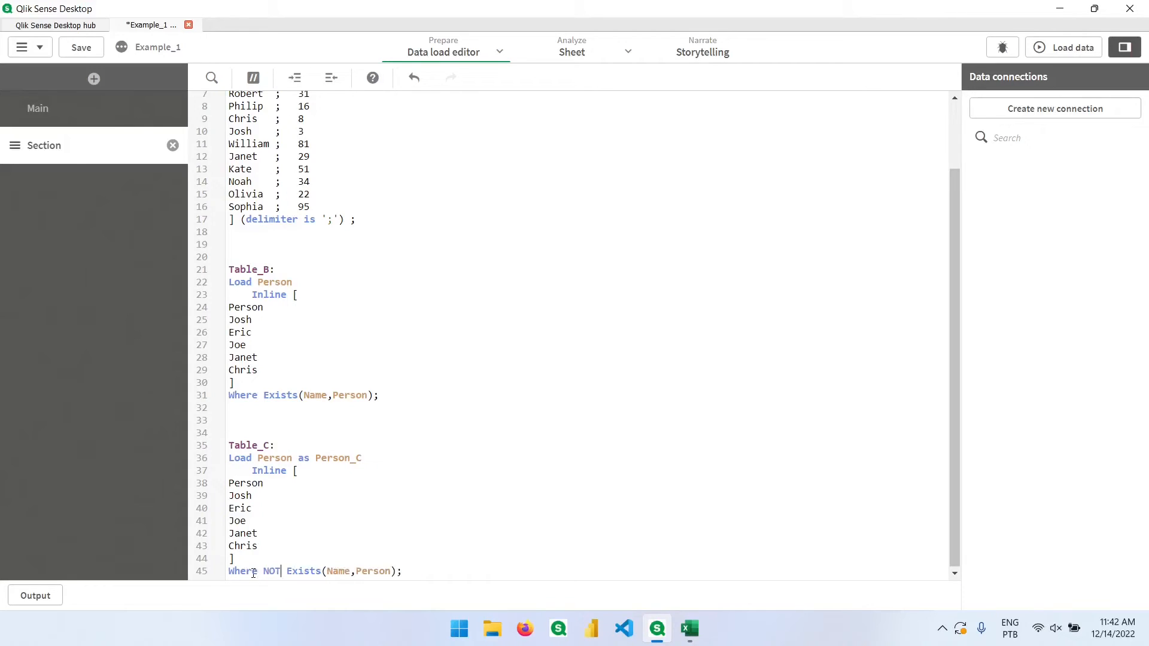
pyautogui.click(329, 527)
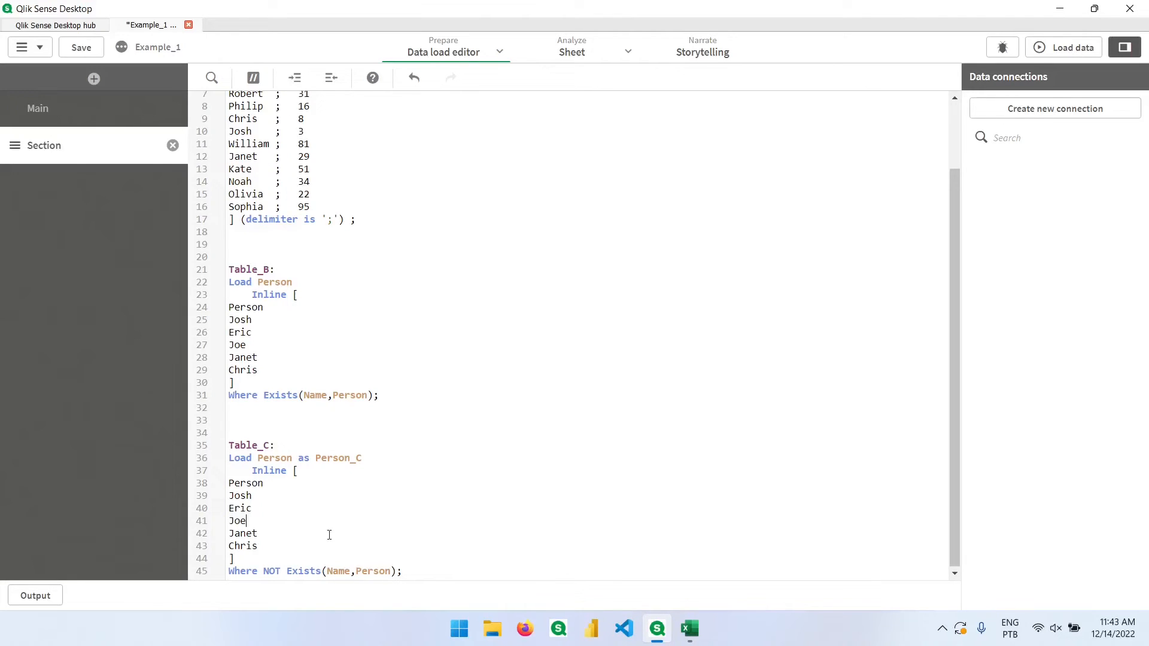
# - Reload the data with the Table_C script and return to the sheet
pyautogui.click(1063, 56)
pyautogui.click(771, 538)
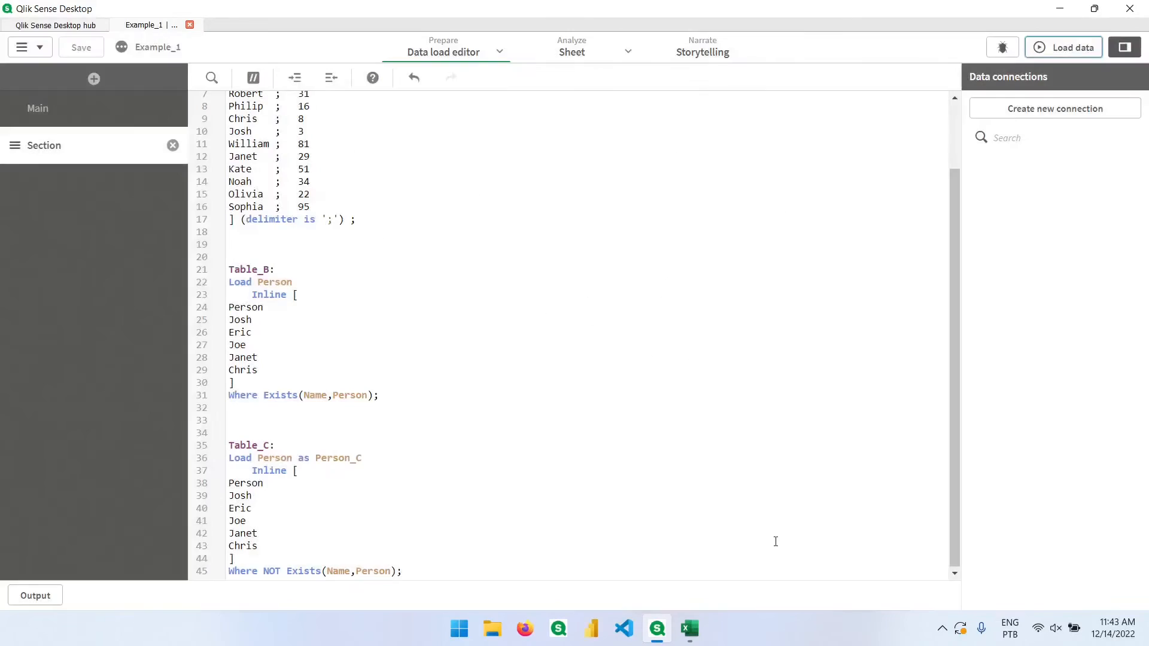
pyautogui.click(572, 53)
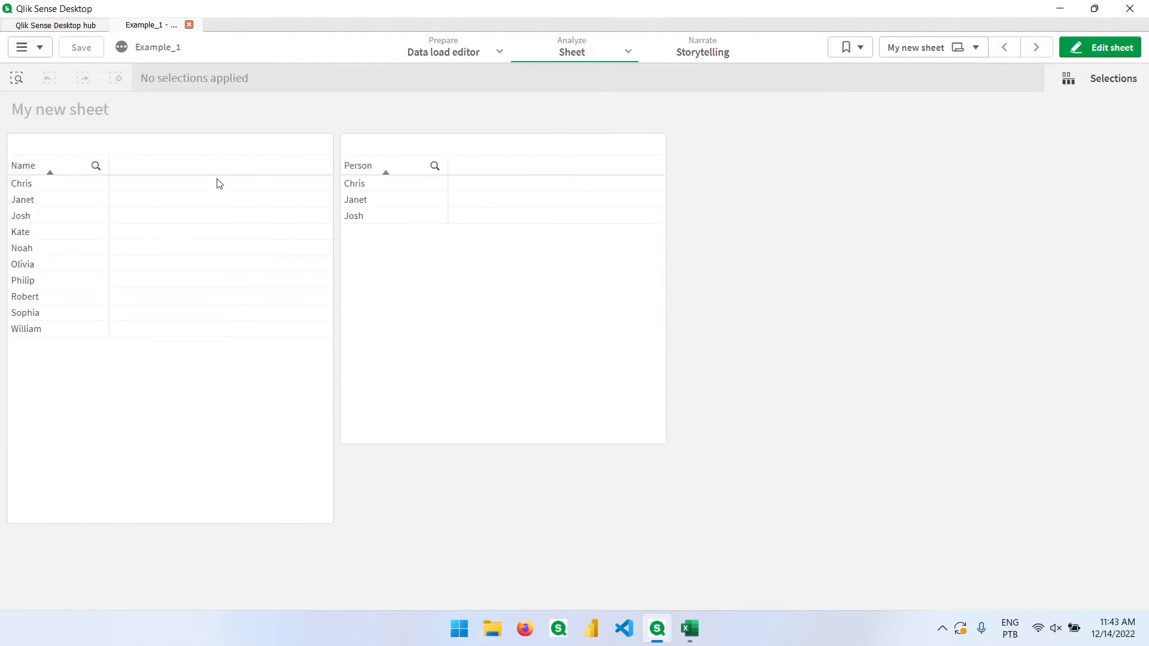
# - Add a third table to the sheet's empty area with Person_C as its dimension, and finish editing the sheet
pyautogui.click(1100, 47)
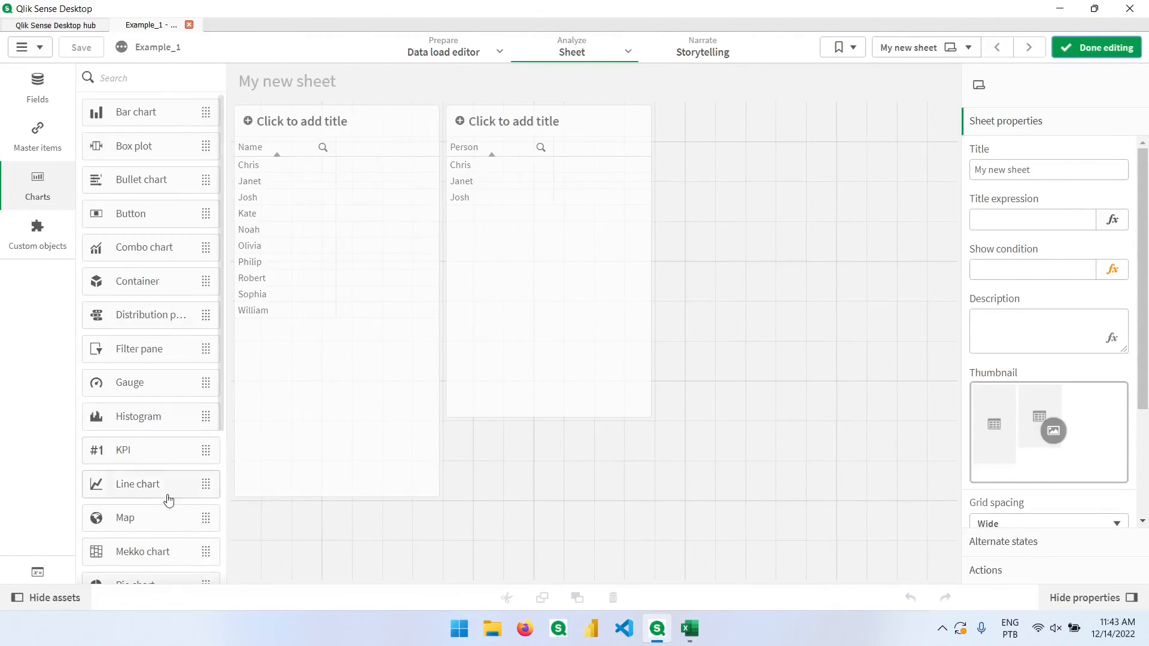
pyautogui.scroll(-4, 142, 515)
pyautogui.moveTo(136, 457); pyautogui.dragTo(756, 263)
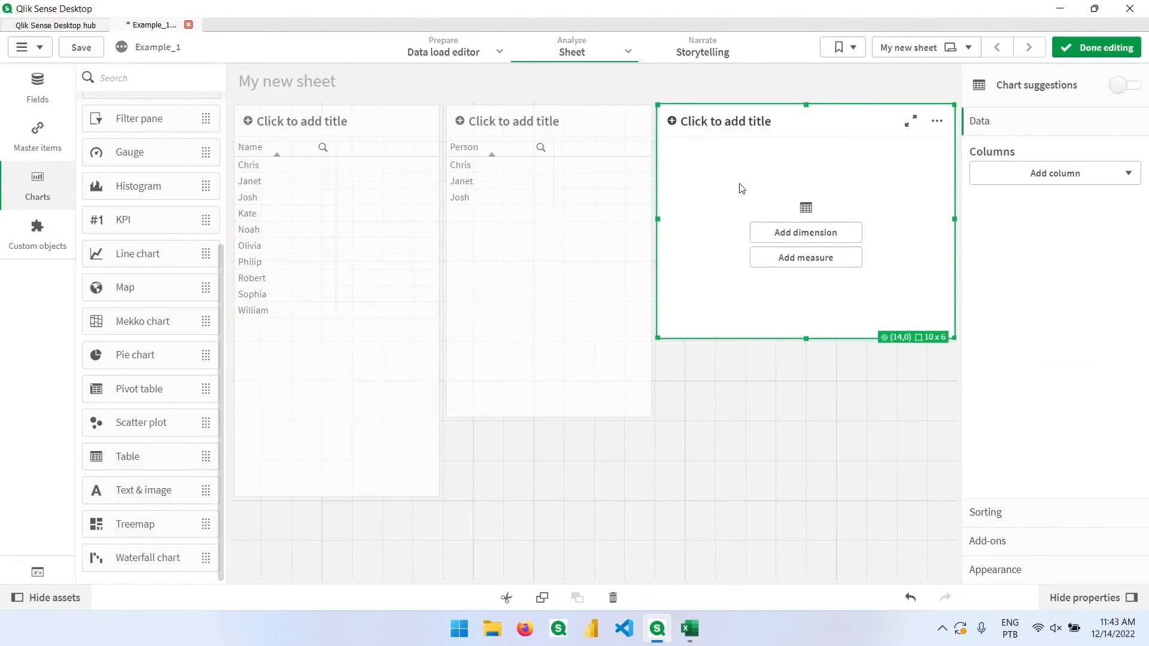
pyautogui.click(820, 247)
pyautogui.click(892, 281)
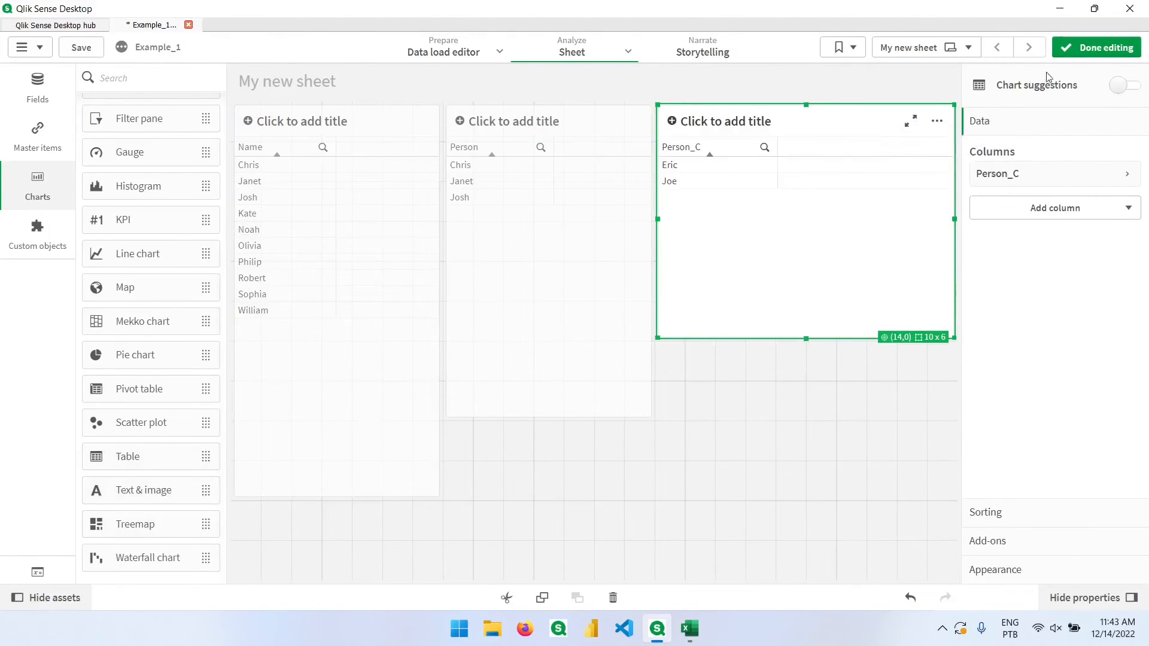
pyautogui.click(1070, 55)
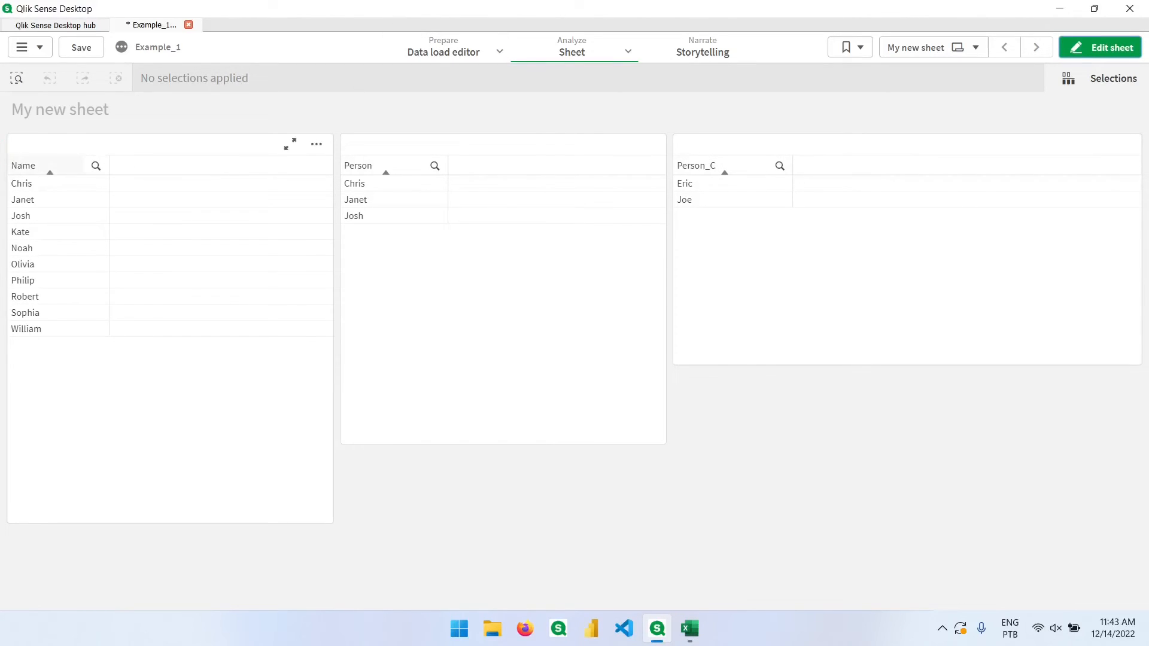
# - Switch to Excel, capture the Table A and Table B ranges, and pin the snapshot over the Qlik Sense sheet
pyautogui.moveTo(1, 144); pyautogui.dragTo(122, 404)
pyautogui.click(689, 628)
pyautogui.click(529, 384)
pyautogui.press('F1')
pyautogui.moveTo(59, 203); pyautogui.dragTo(517, 427)
pyautogui.hotkey('ctrl', 't')
pyautogui.click(1059, 18)
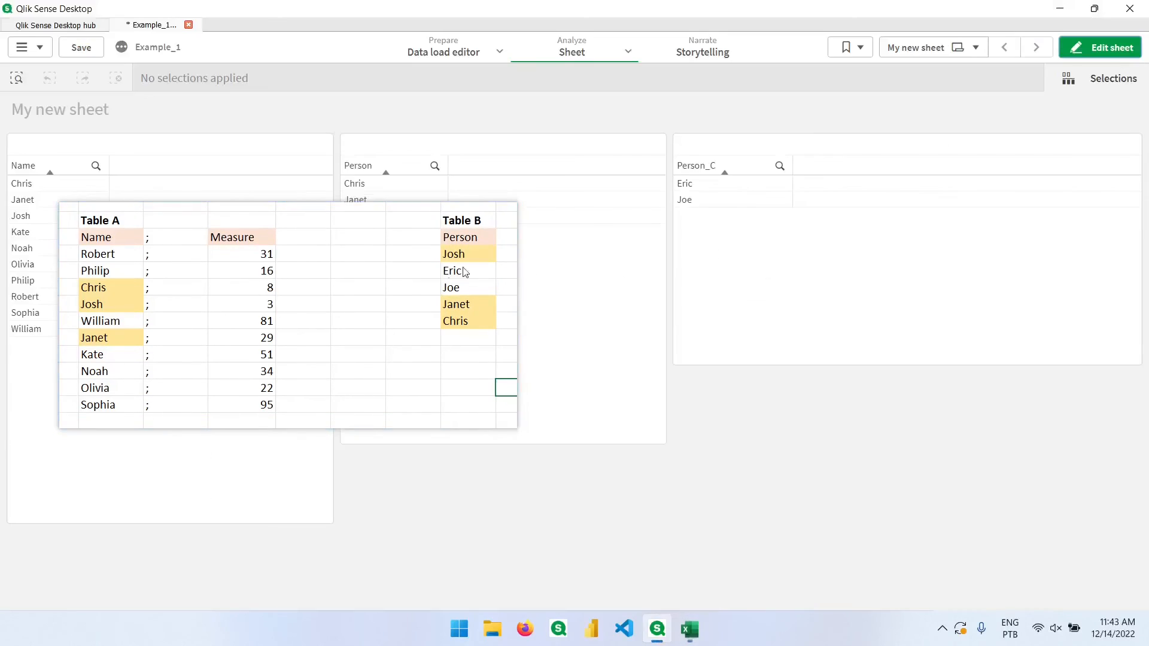
# - Compare the Person and Person_C lists with the pinned source tables, marking each list in turn, and clear the overlay
pyautogui.moveTo(419, 308); pyautogui.dragTo(777, 423)
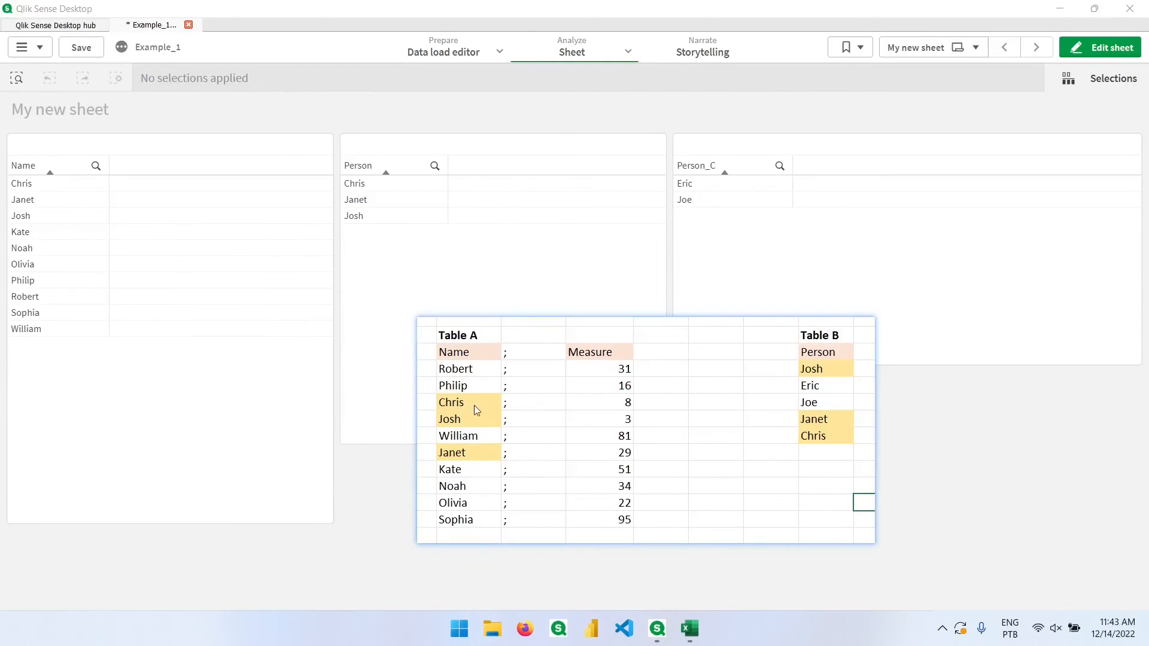
pyautogui.hotkey('ctrl', '2')
pyautogui.moveTo(330, 137); pyautogui.dragTo(487, 256)
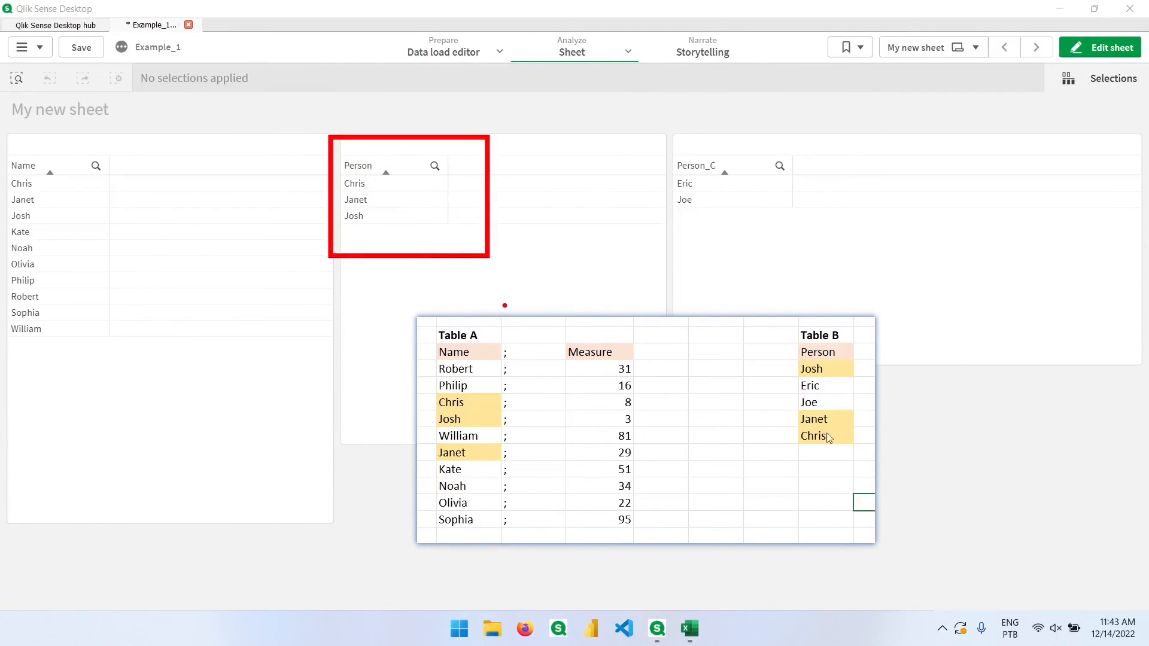
pyautogui.press('Escape')
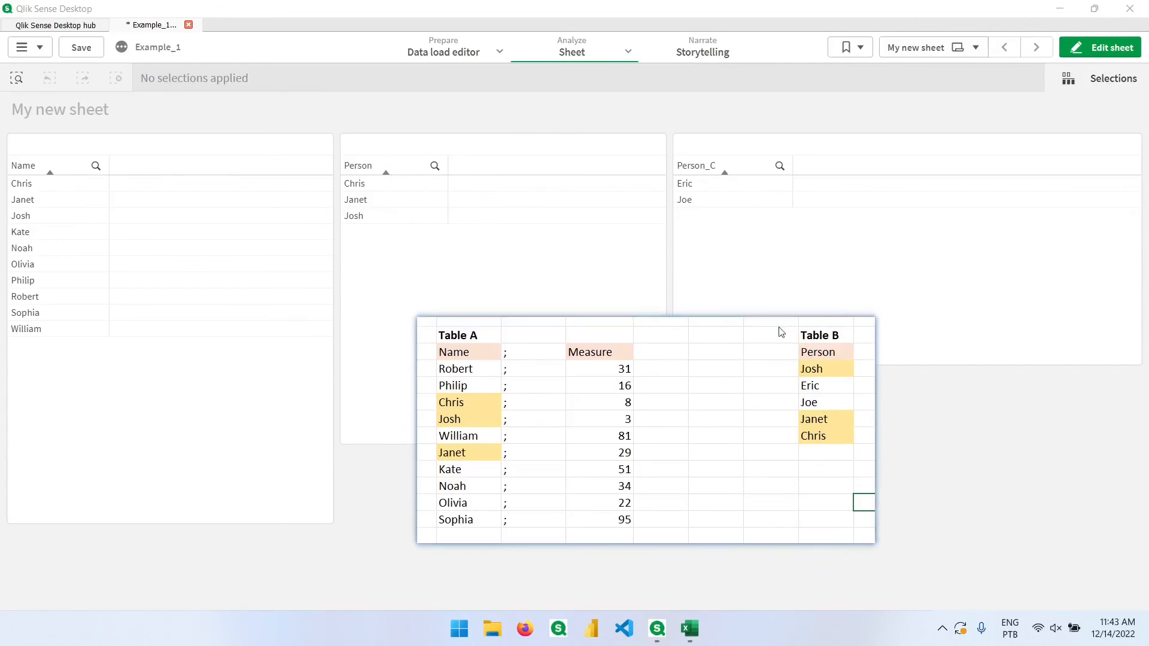
pyautogui.moveTo(644, 128); pyautogui.dragTo(826, 234)
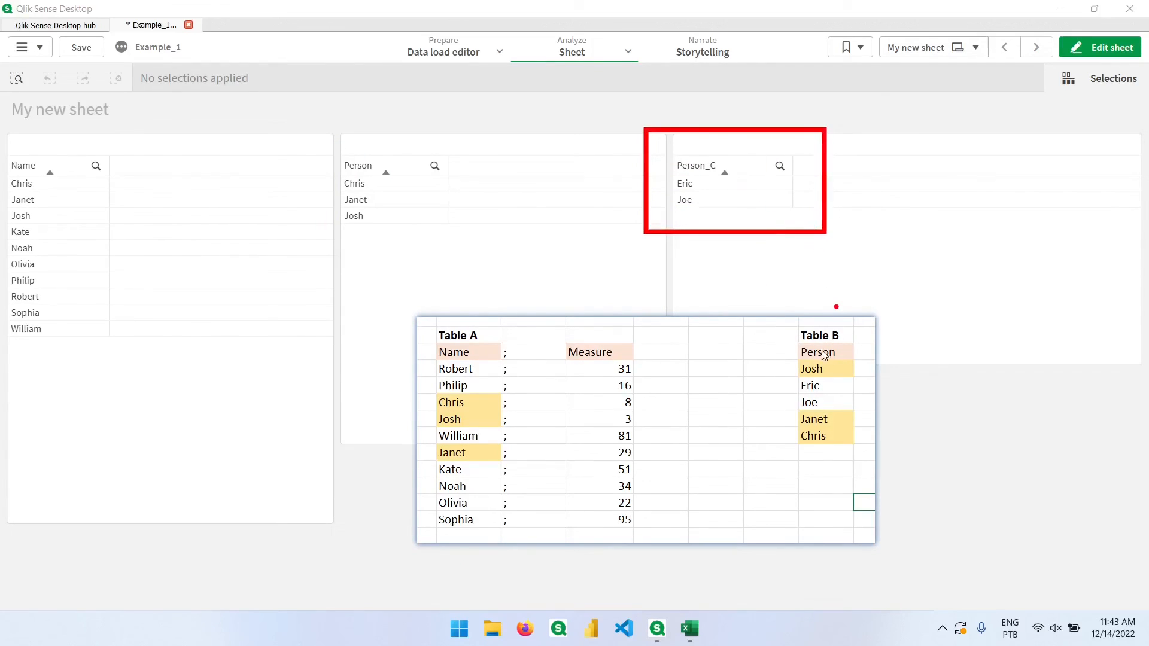
pyautogui.press('Escape')
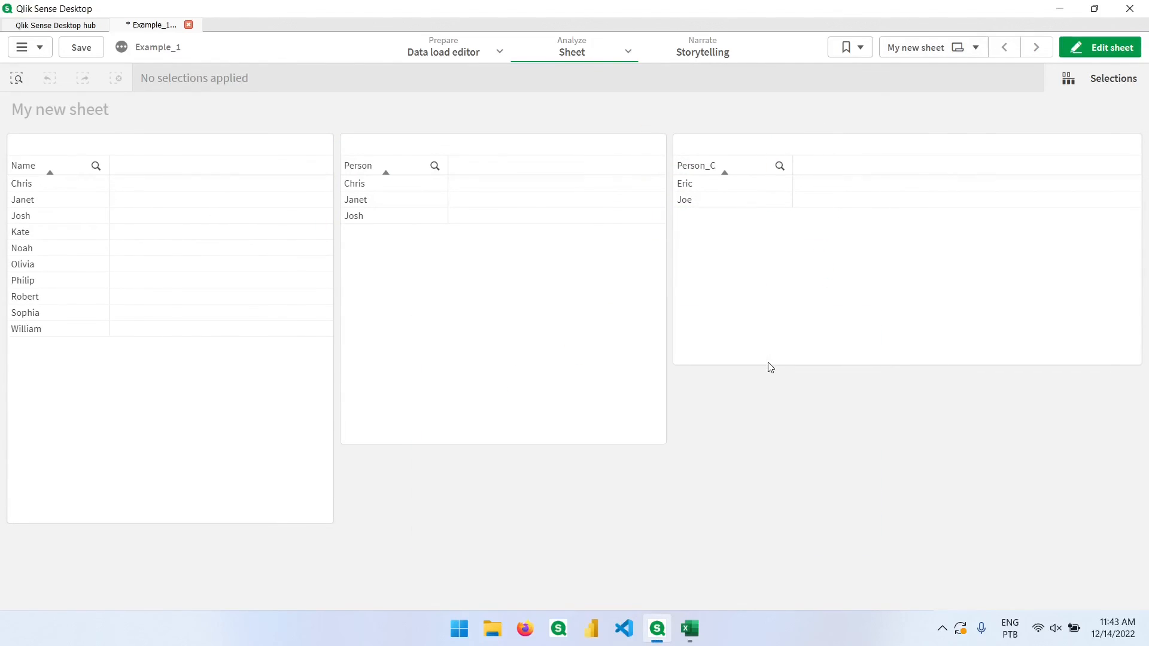